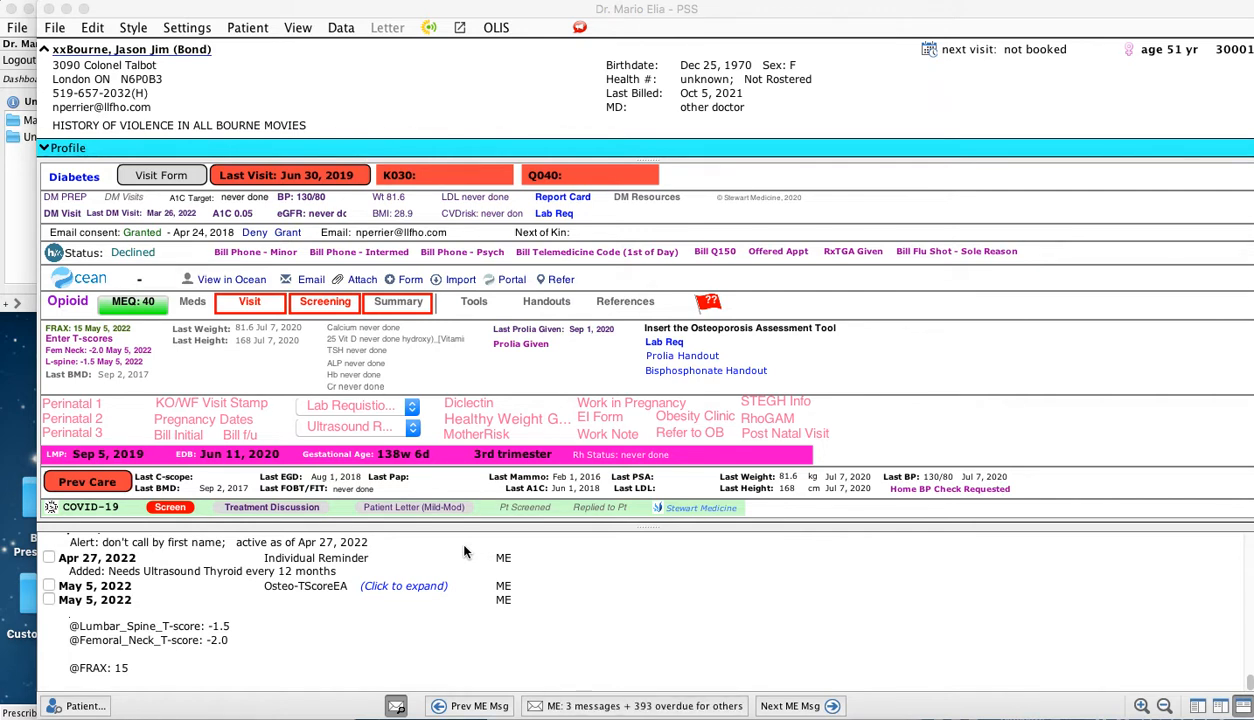
Step: Open the Osteoporosis item in the patient's problem list to check its associated diagnosis, and close it with its changes saved
{"action": "left_click", "coordinate": [43, 323]}
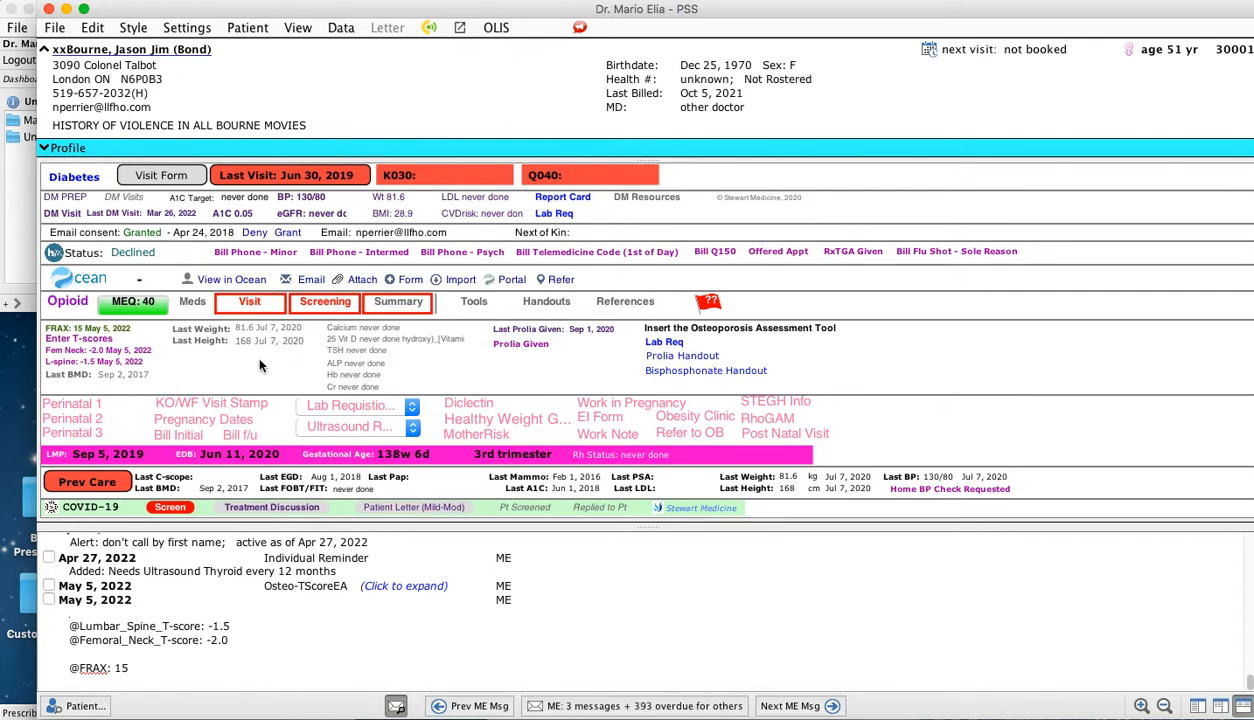
{"action": "key", "text": "super+e"}
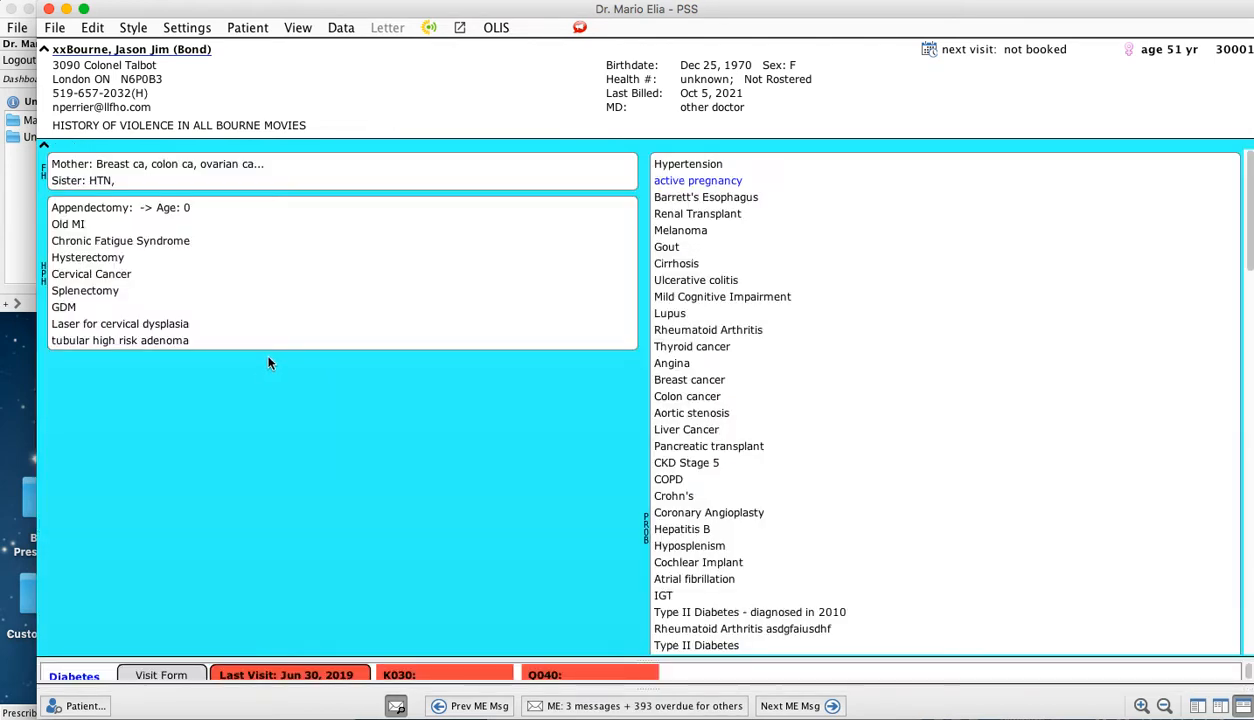
{"action": "scroll", "coordinate": [890, 492], "scroll_direction": "down", "scroll_amount": 4}
{"action": "scroll", "coordinate": [890, 492], "scroll_direction": "down", "scroll_amount": 4}
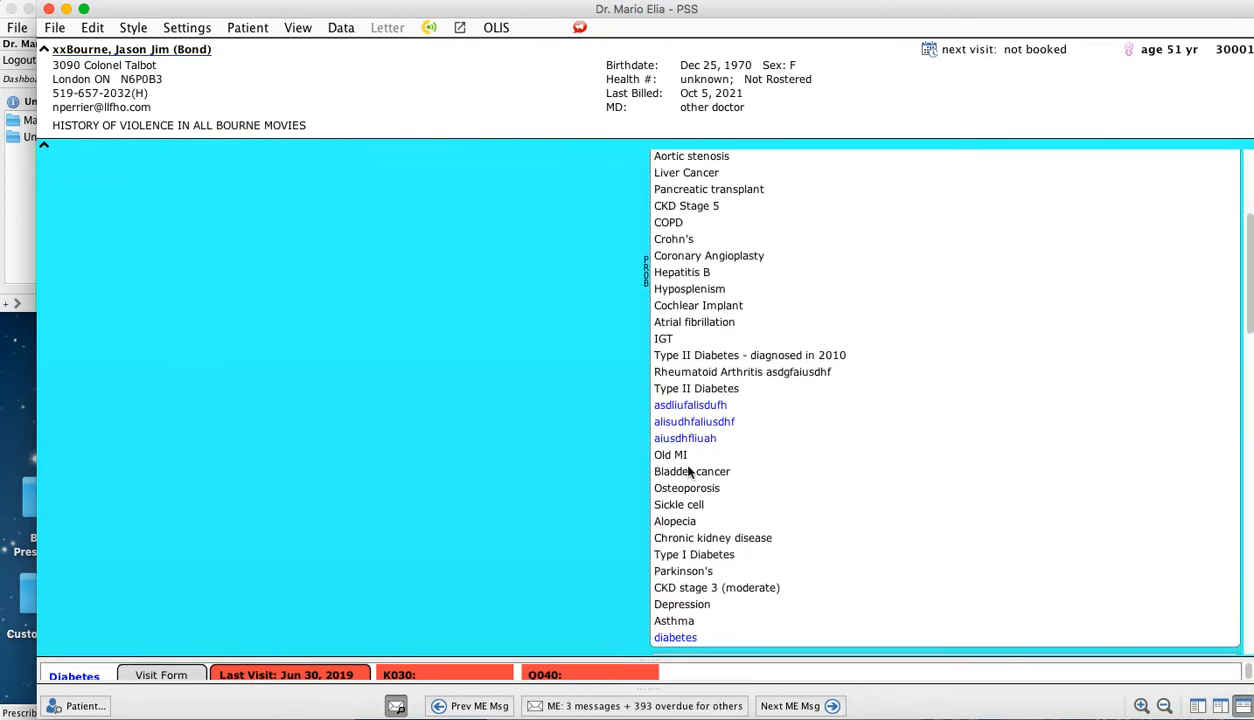
{"action": "double_click", "coordinate": [679, 487]}
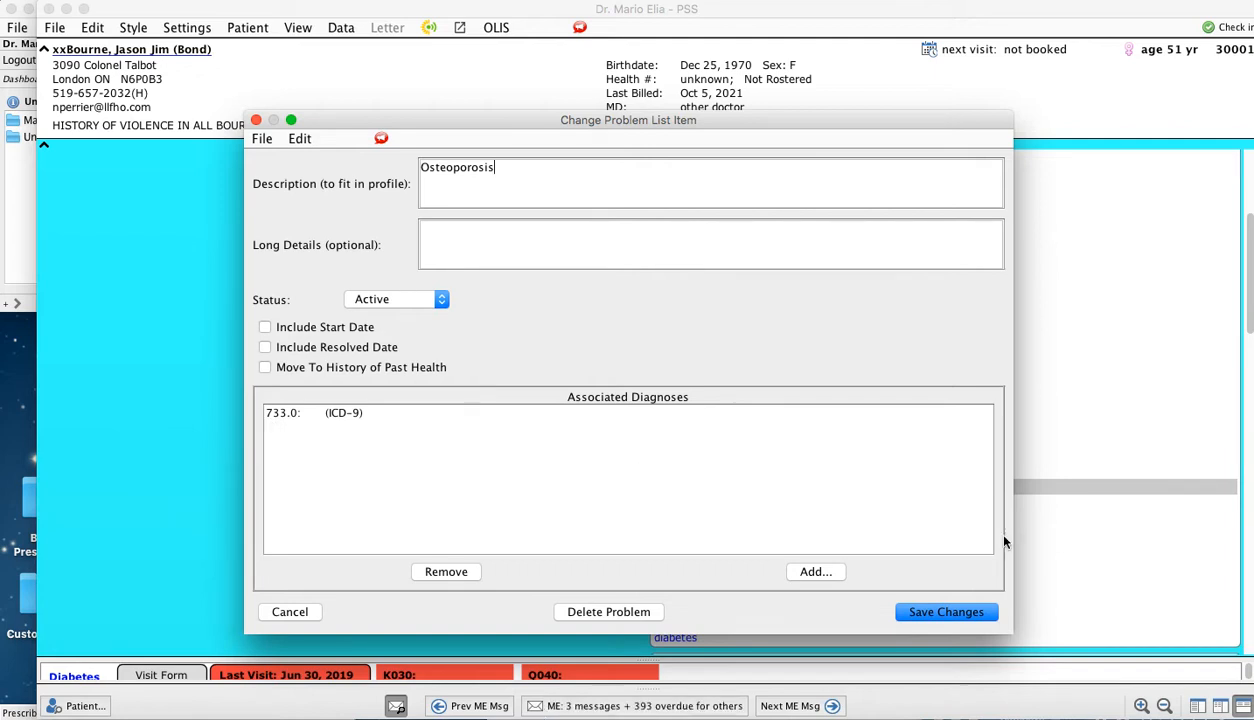
{"action": "left_click", "coordinate": [942, 614]}
{"action": "left_click", "coordinate": [701, 416]}
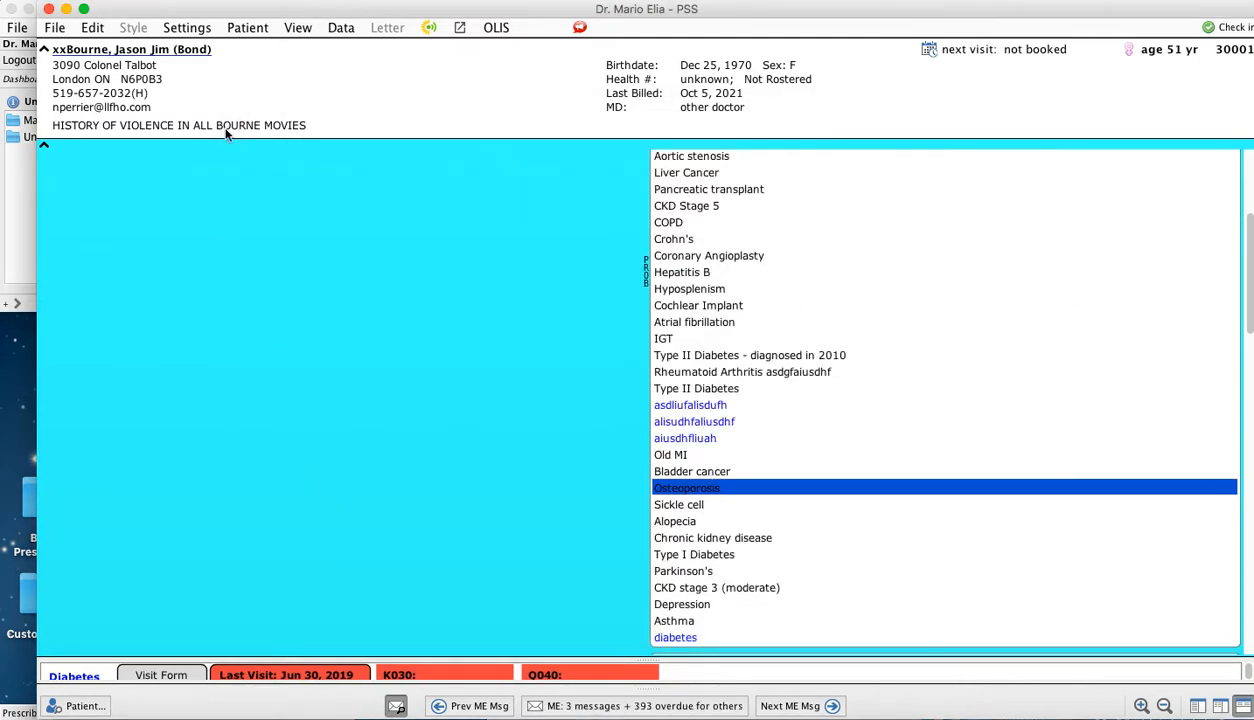
Step: Search the reminders for "toolbar" and check the Osteoporosis Toolbar reminder's trigger condition and its linked custom form
{"action": "left_click", "coordinate": [200, 30]}
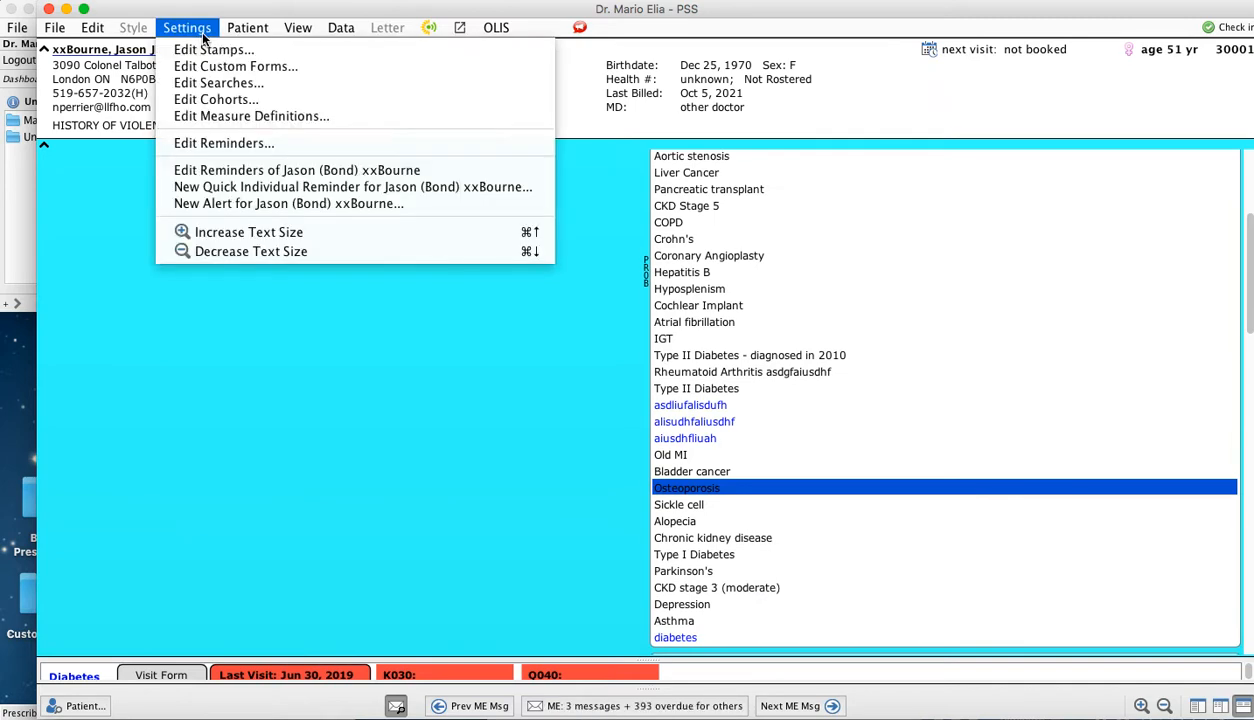
{"action": "left_click", "coordinate": [204, 145]}
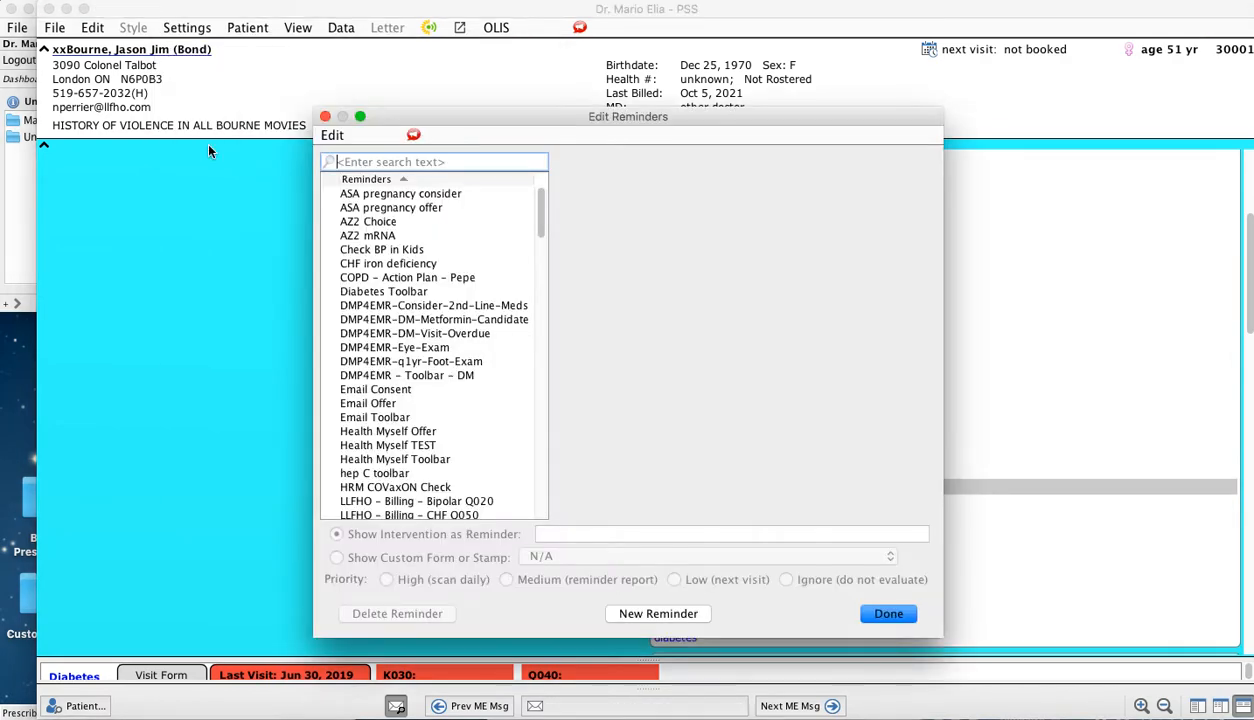
{"action": "type", "text": "toolbar"}
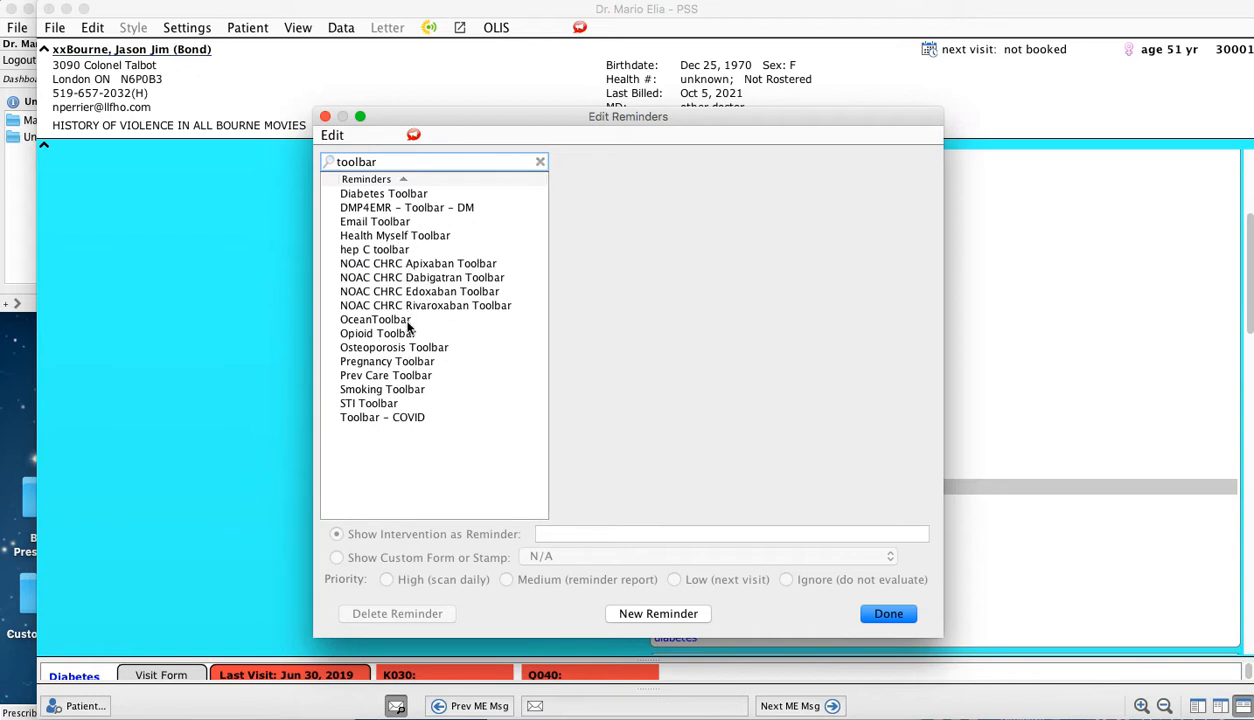
{"action": "left_click", "coordinate": [397, 347]}
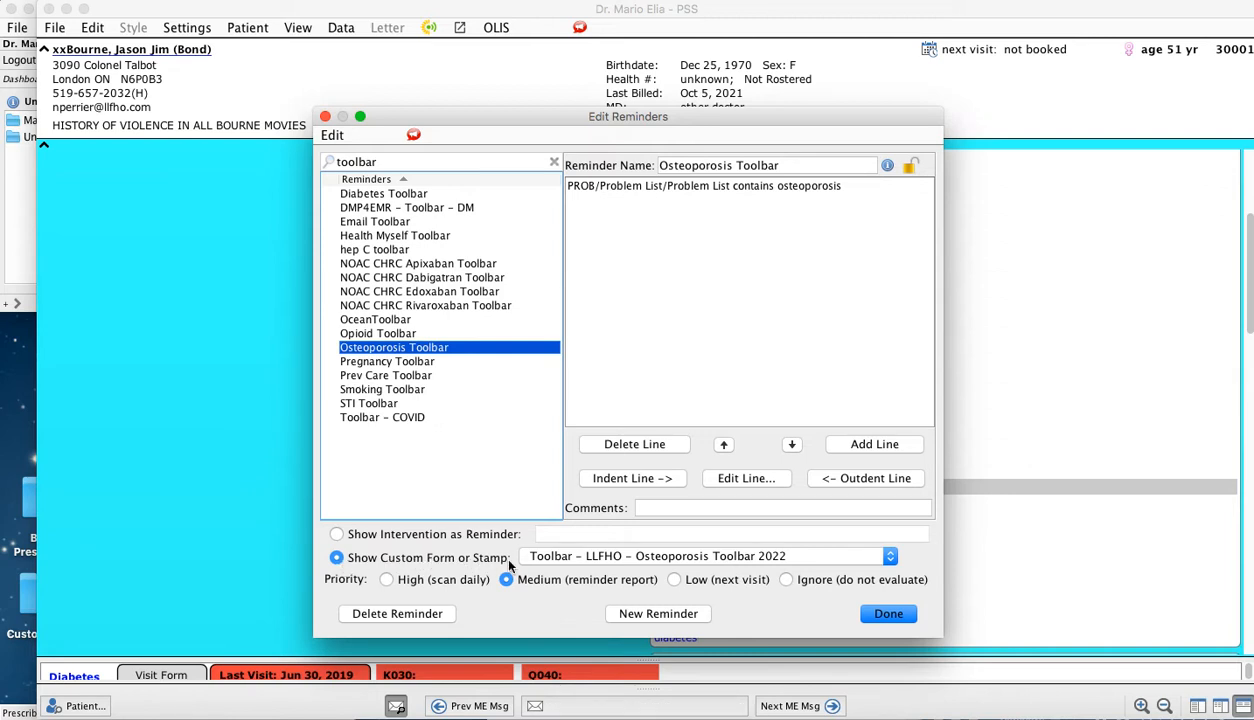
{"action": "left_click", "coordinate": [583, 562]}
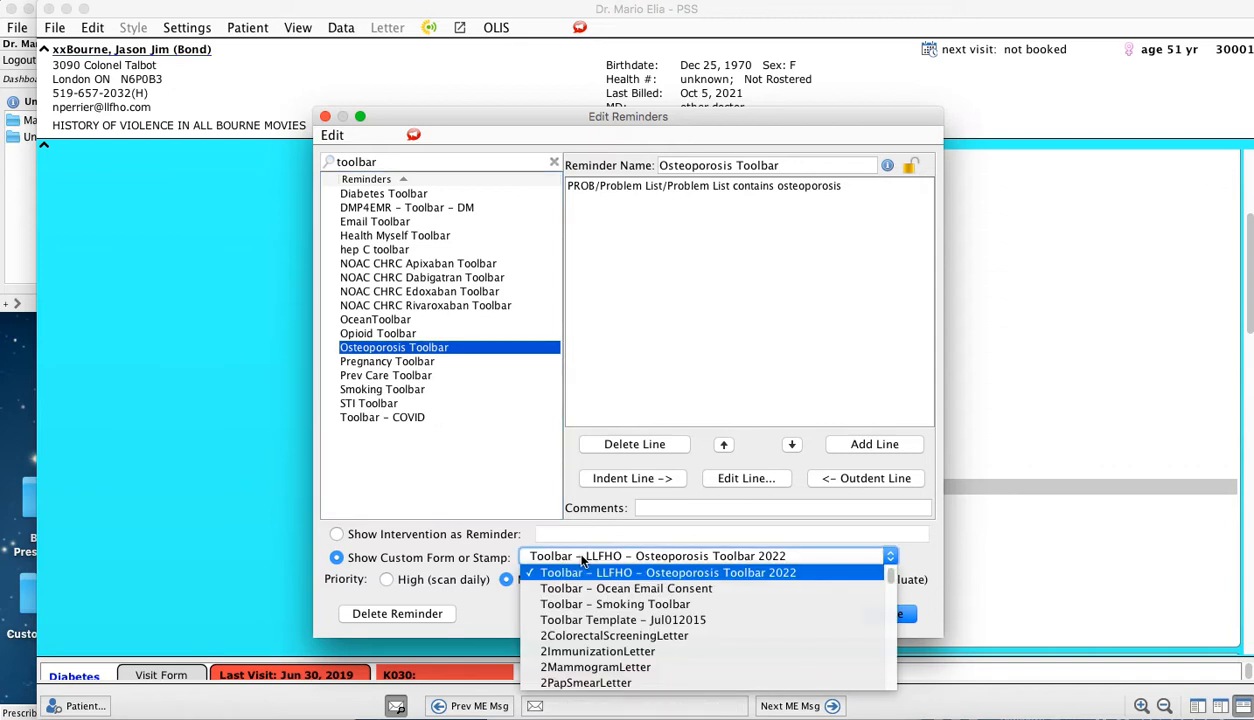
{"action": "left_click", "coordinate": [522, 544]}
{"action": "left_click", "coordinate": [340, 558]}
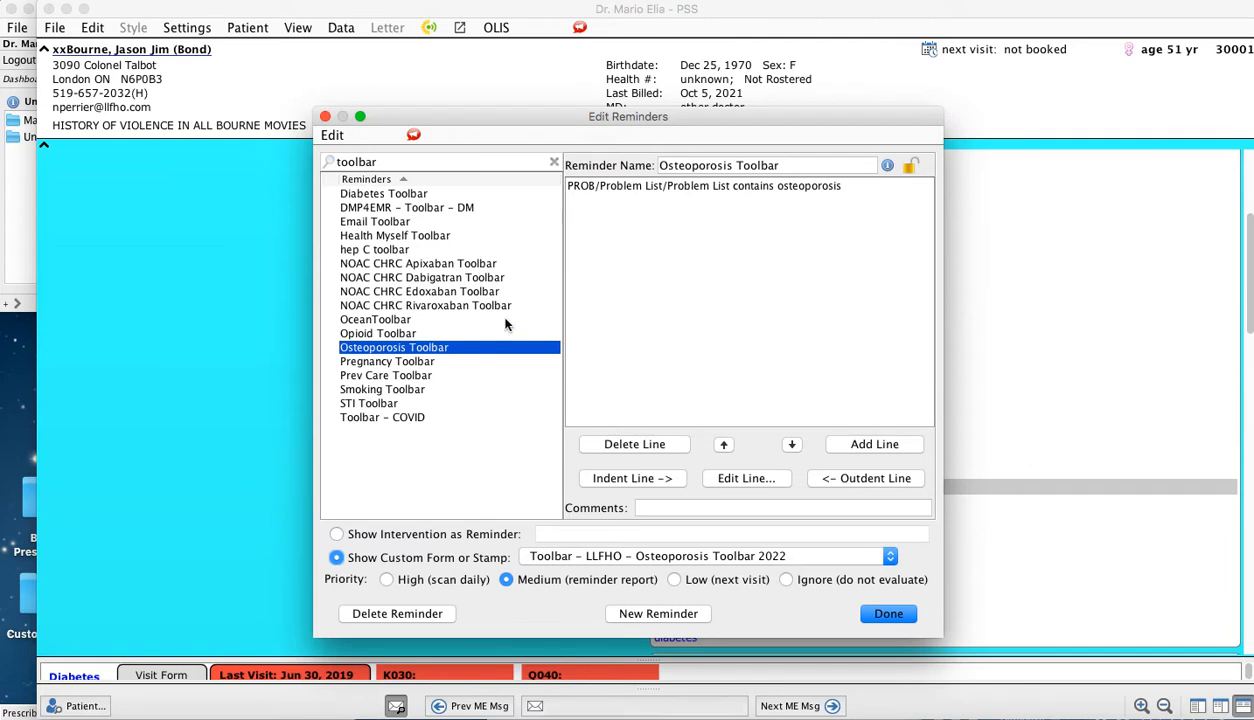
{"action": "left_click", "coordinate": [888, 614]}
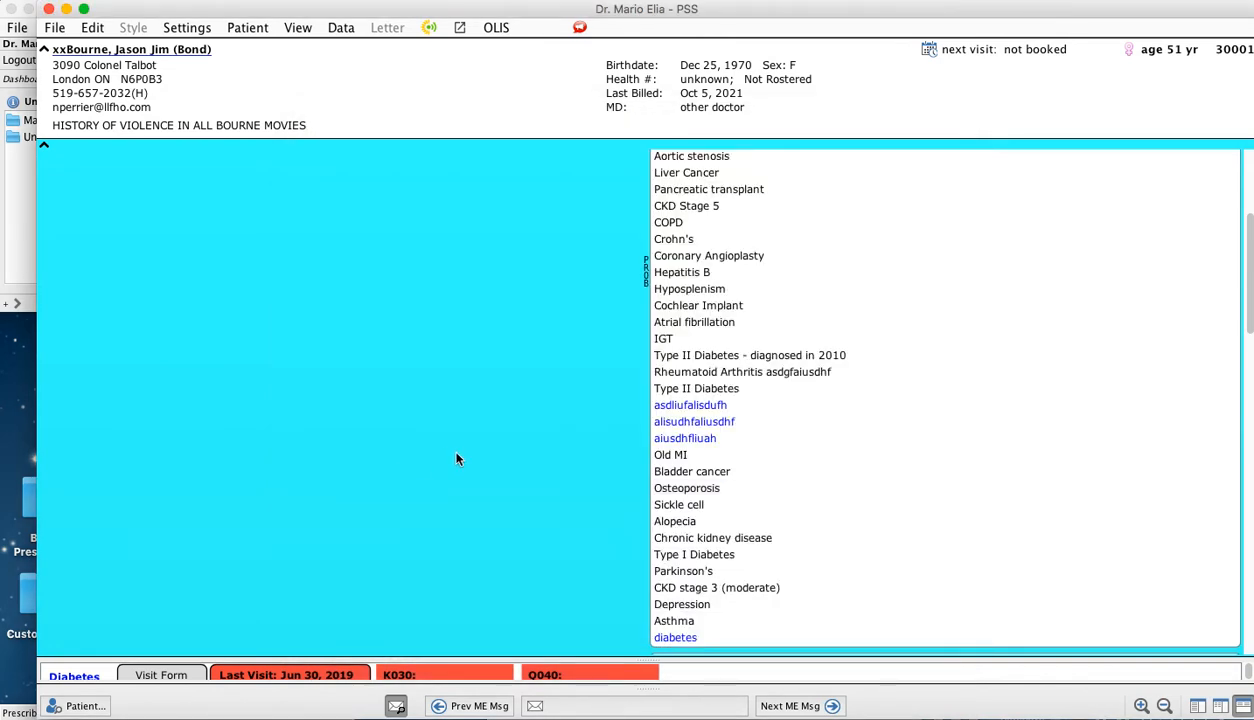
{"action": "left_click", "coordinate": [367, 567]}
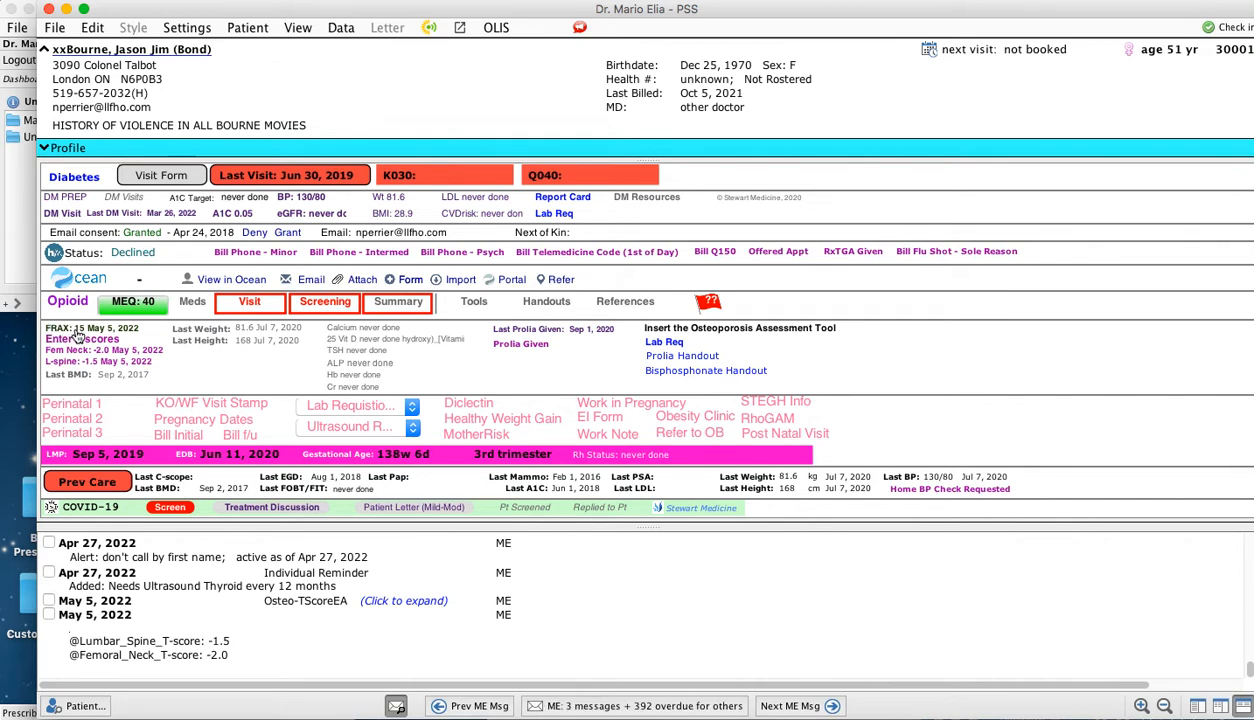
{"action": "left_click", "coordinate": [155, 667]}
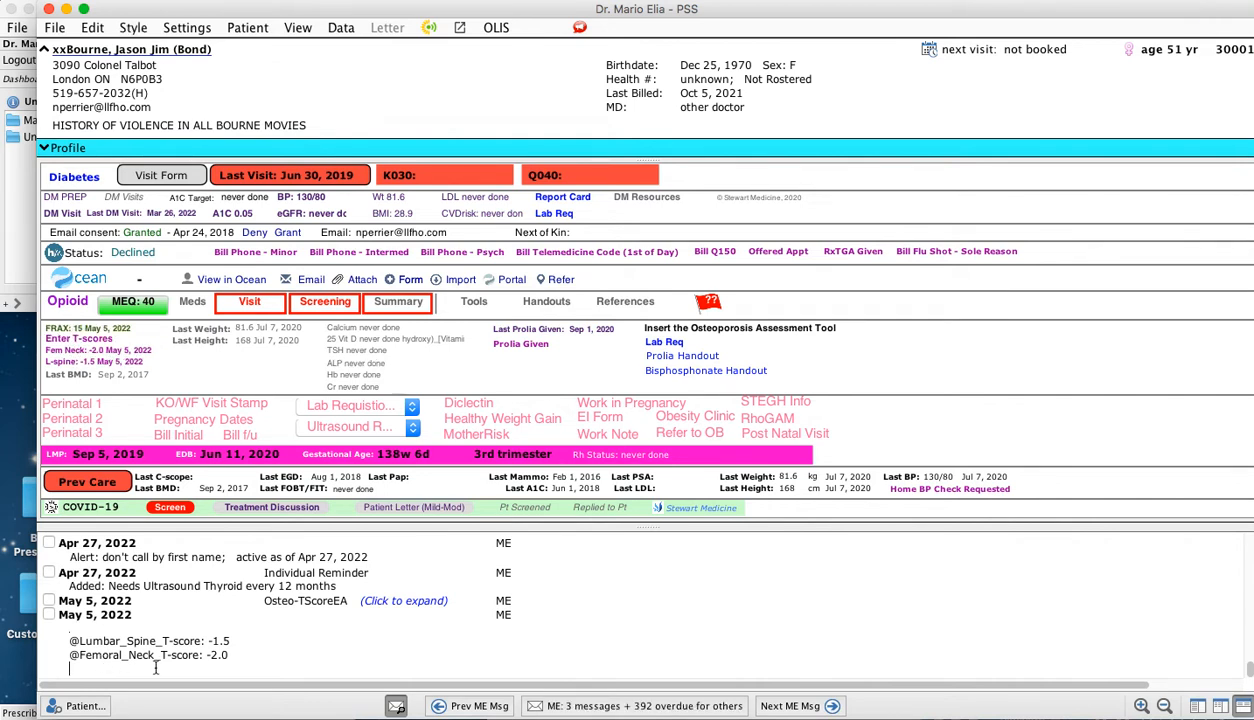
{"action": "type", "text": "@FRAX"}
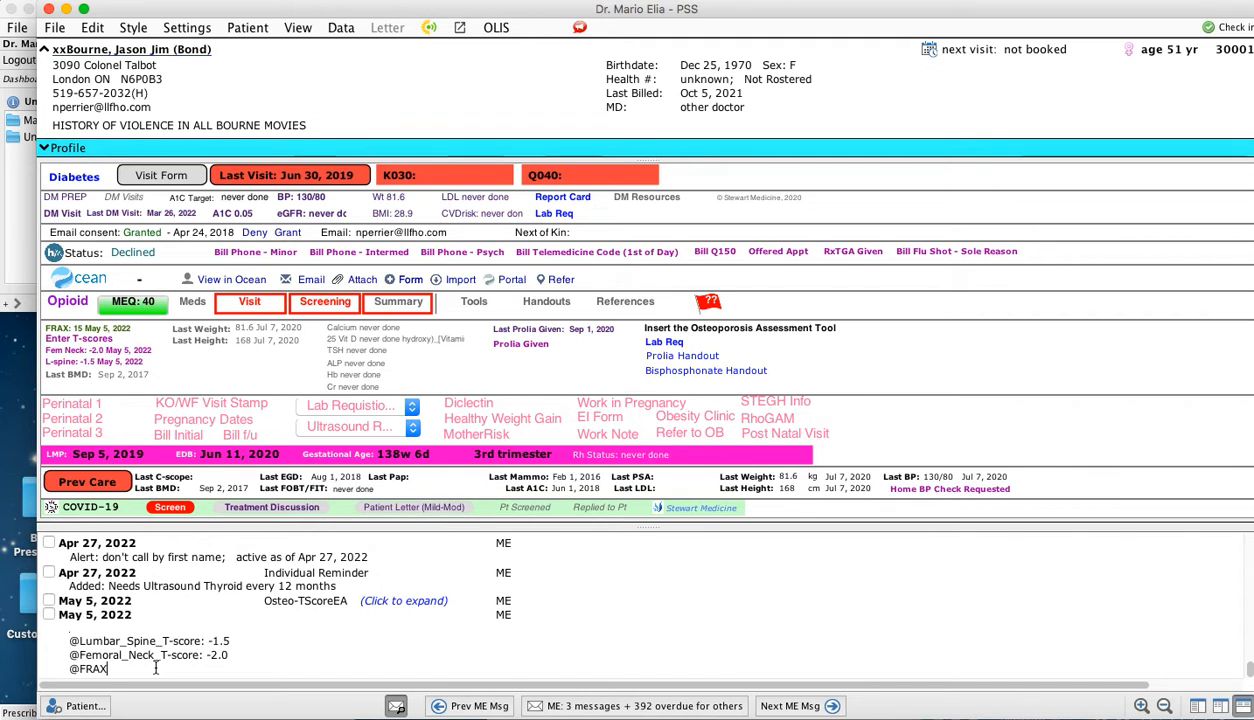
{"action": "type", "text": ": 15"}
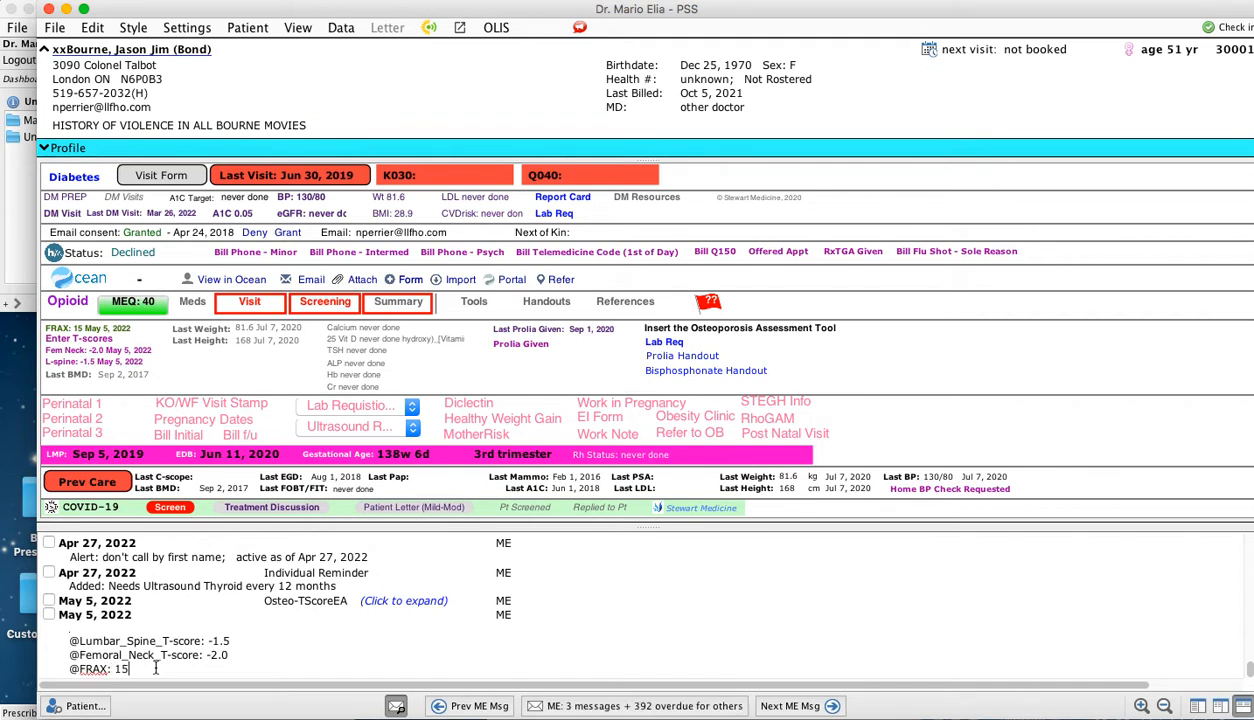
{"action": "left_click", "coordinate": [84, 329]}
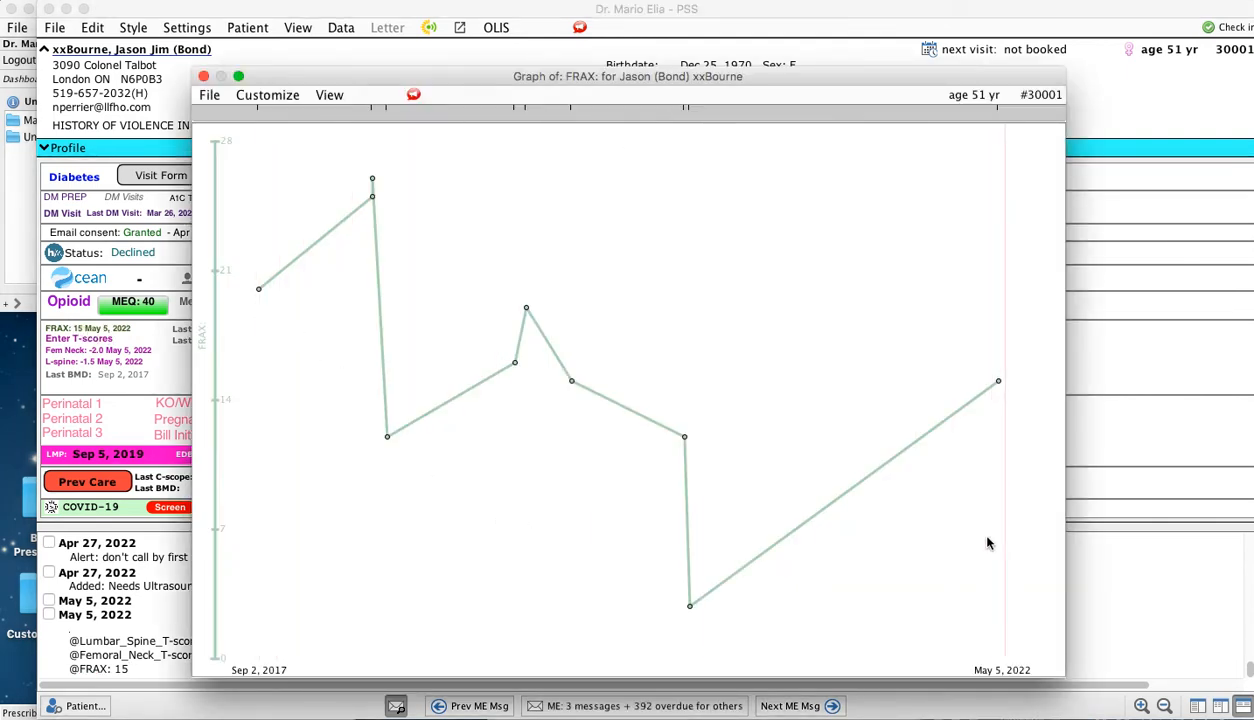
{"action": "left_click", "coordinate": [204, 78]}
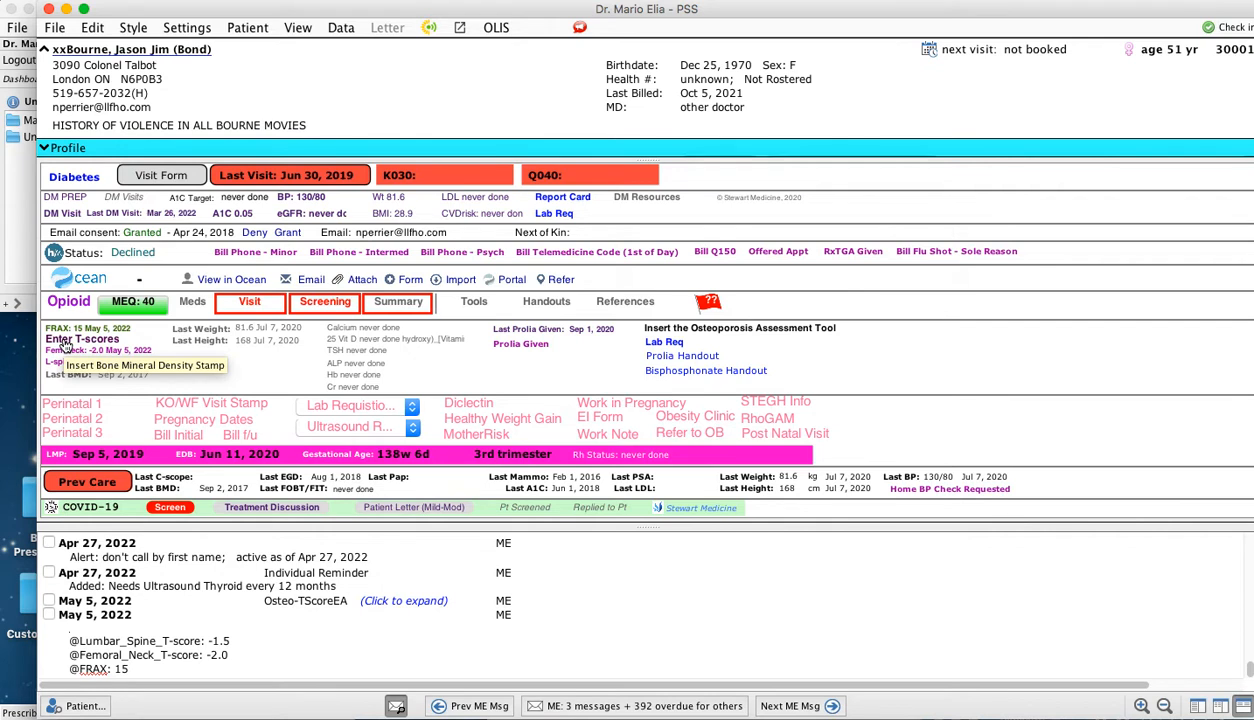
Step: Insert the bone mineral density stamp and complete it with femoral neck T-score -2.0 and lumbar spine T-score -1.5
{"action": "left_click", "coordinate": [64, 342]}
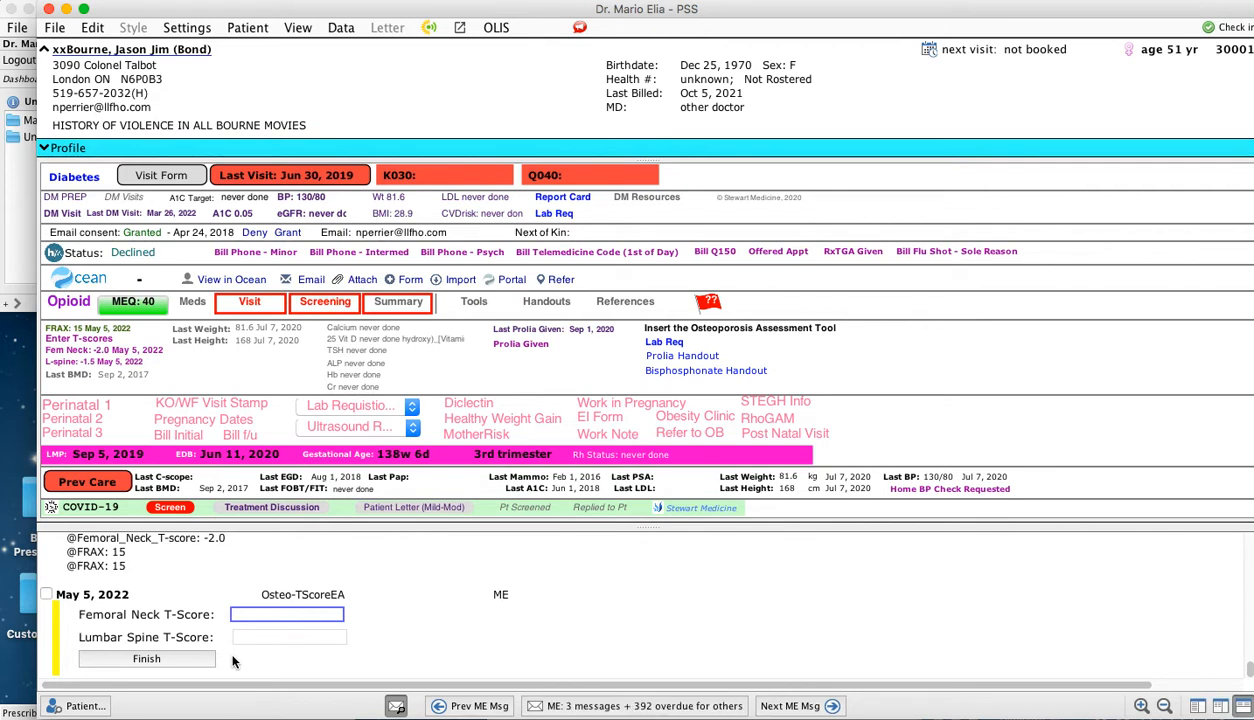
{"action": "type", "text": "-2.0"}
{"action": "key", "text": "Tab"}
{"action": "type", "text": "-1.5"}
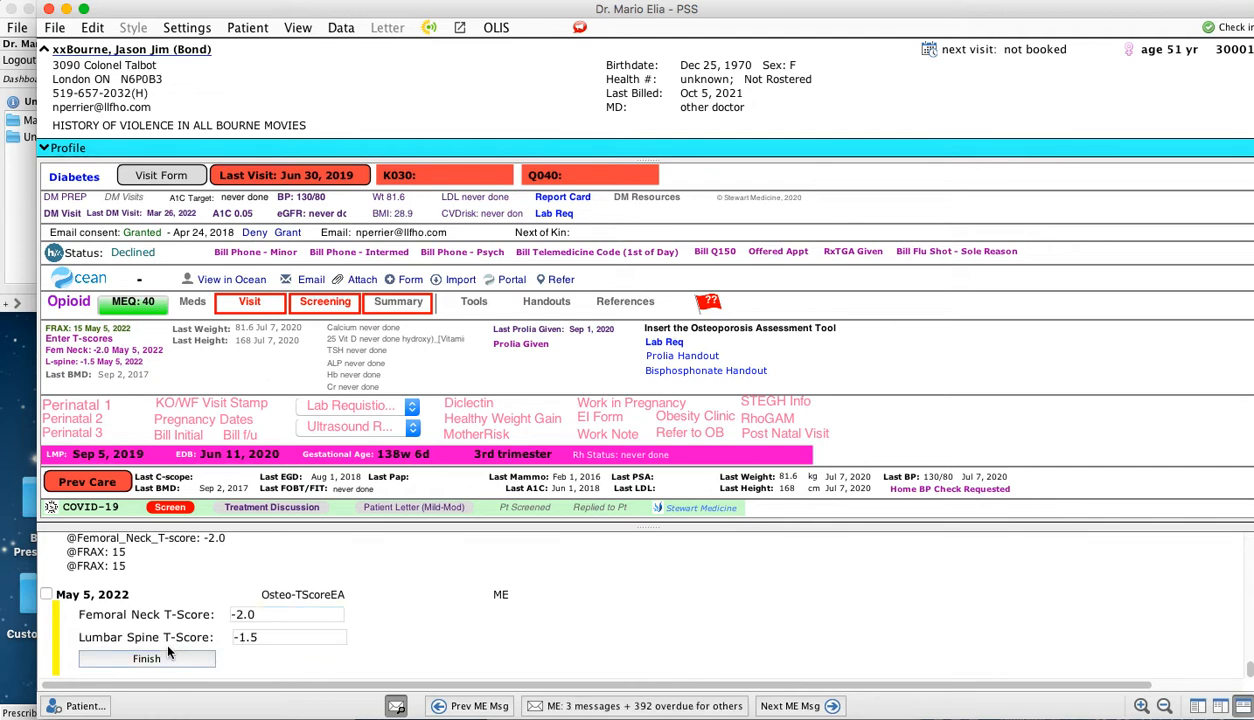
{"action": "left_click", "coordinate": [166, 660]}
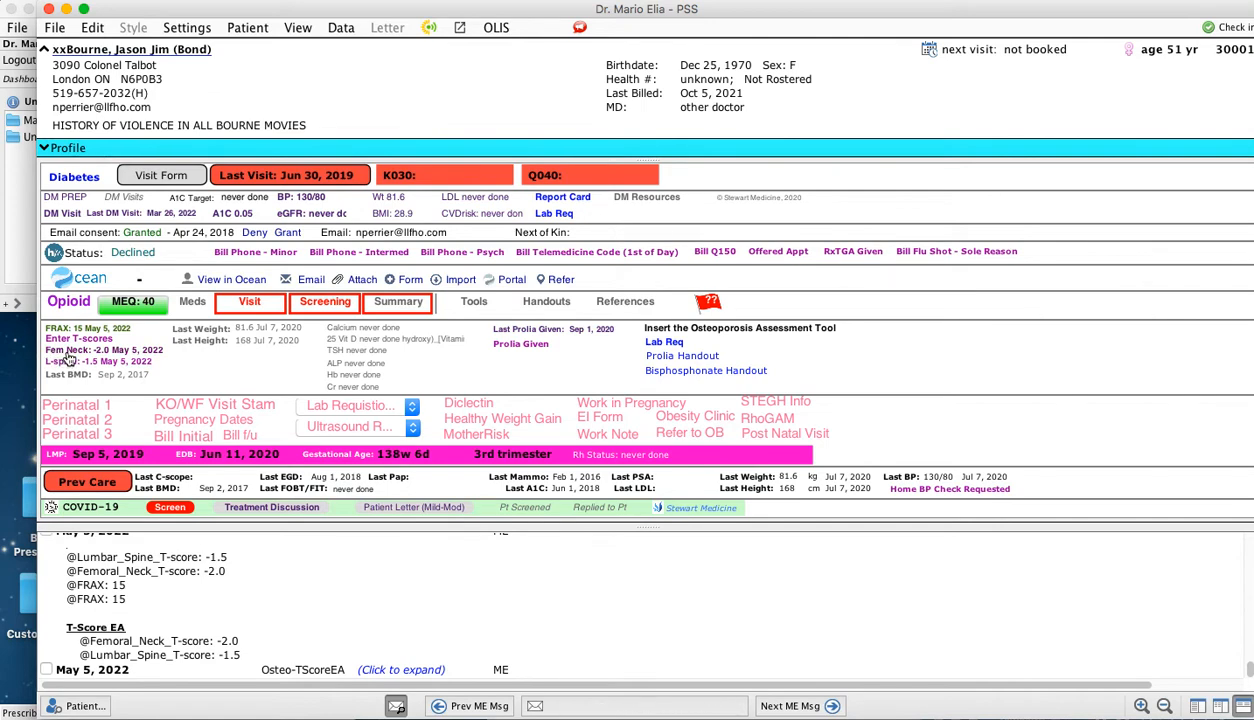
Step: View the graph of the femoral neck T-scores from the osteoporosis toolbar and close it
{"action": "left_click", "coordinate": [124, 353]}
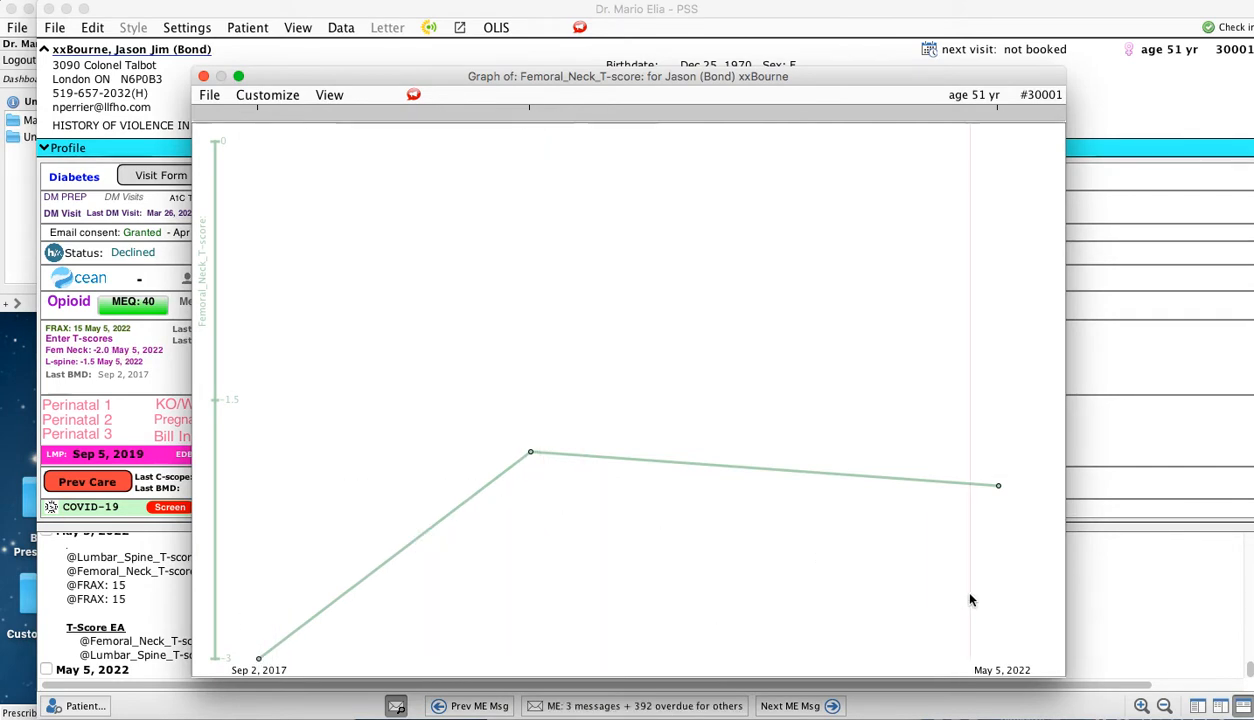
{"action": "left_click", "coordinate": [202, 77]}
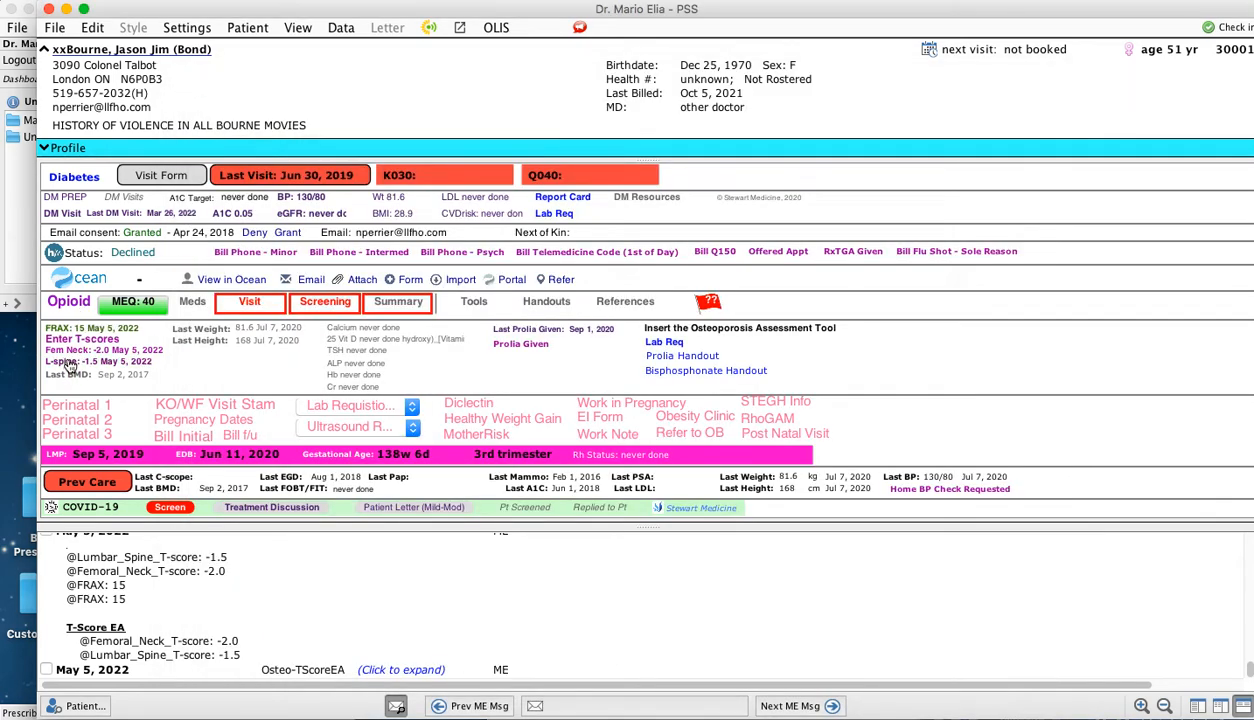
{"action": "left_click", "coordinate": [70, 350]}
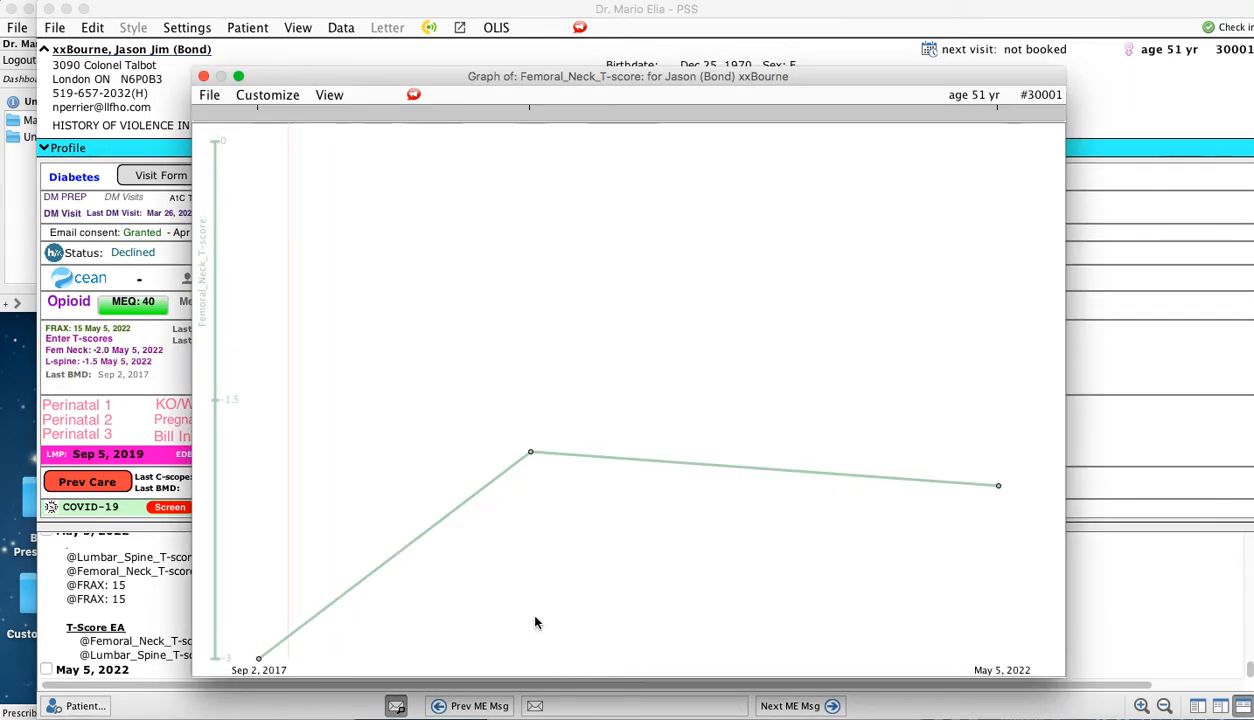
{"action": "left_click", "coordinate": [203, 77]}
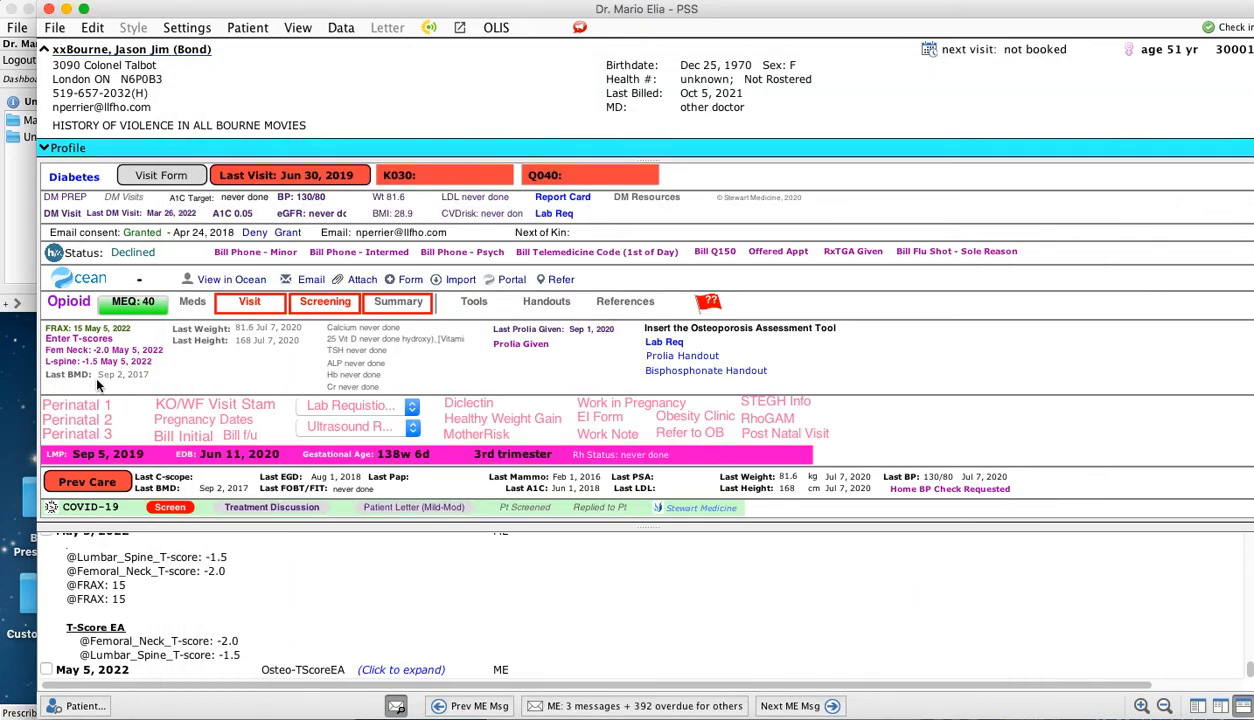
{"action": "left_click", "coordinate": [275, 330]}
{"action": "left_click", "coordinate": [791, 423]}
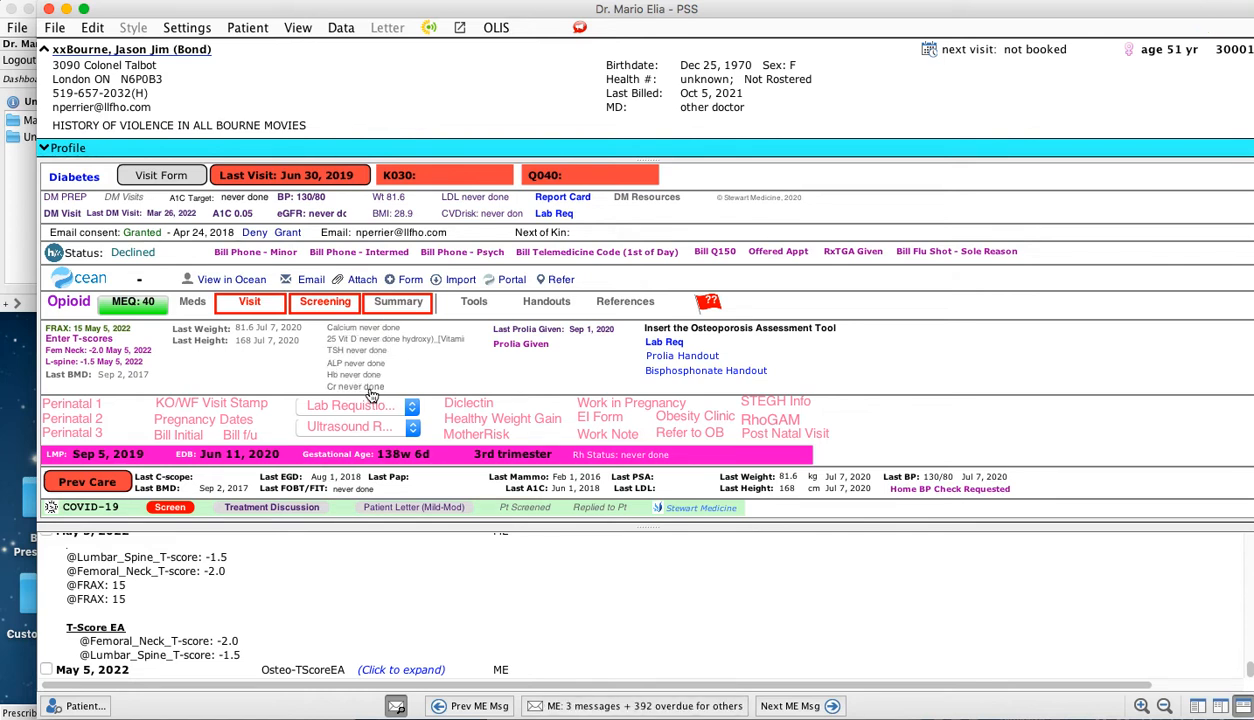
Step: Record in the chart that Prolia was given, using the osteoporosis toolbar
{"action": "left_click", "coordinate": [525, 345]}
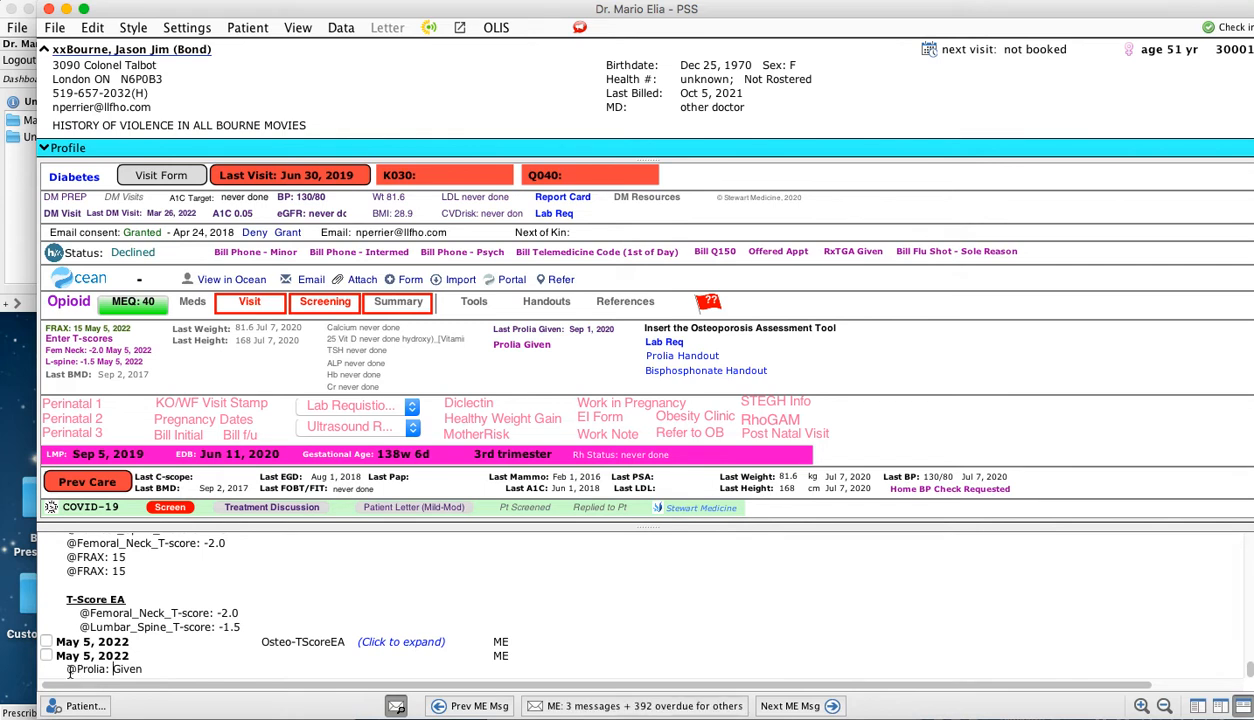
{"action": "left_click_drag", "start_coordinate": [70, 672], "coordinate": [143, 670]}
{"action": "left_click", "coordinate": [148, 670]}
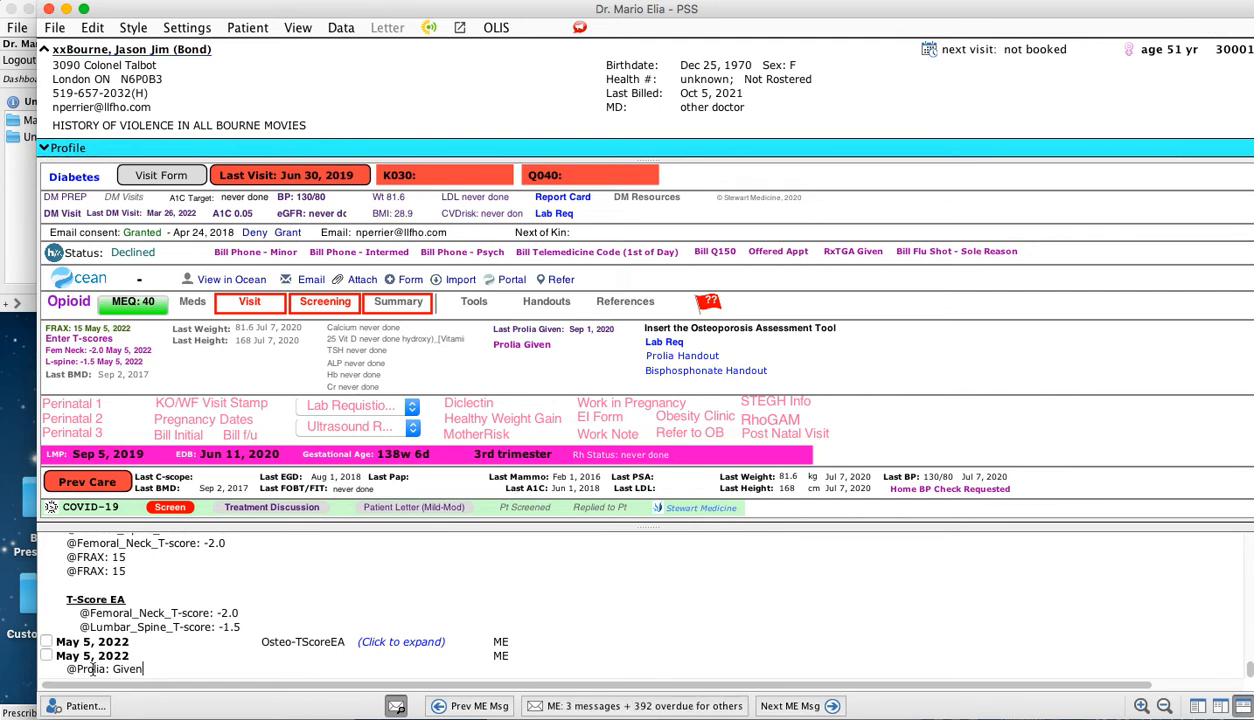
Step: Insert the "Labs - Osteoporosis r/o Secondary Cause" laboratory requisition into the chart from the osteoporosis toolbar
{"action": "left_click", "coordinate": [677, 346]}
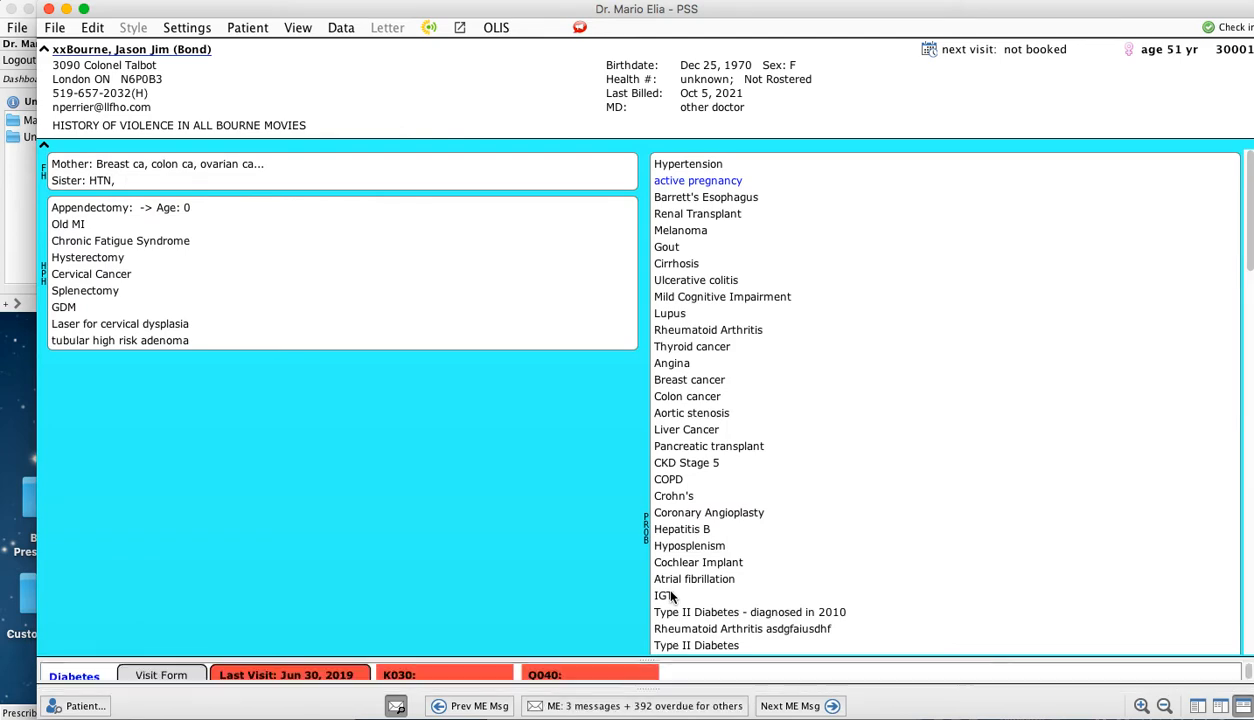
{"action": "key", "text": "super+slash"}
{"action": "scroll", "coordinate": [534, 552], "scroll_direction": "down", "scroll_amount": 5}
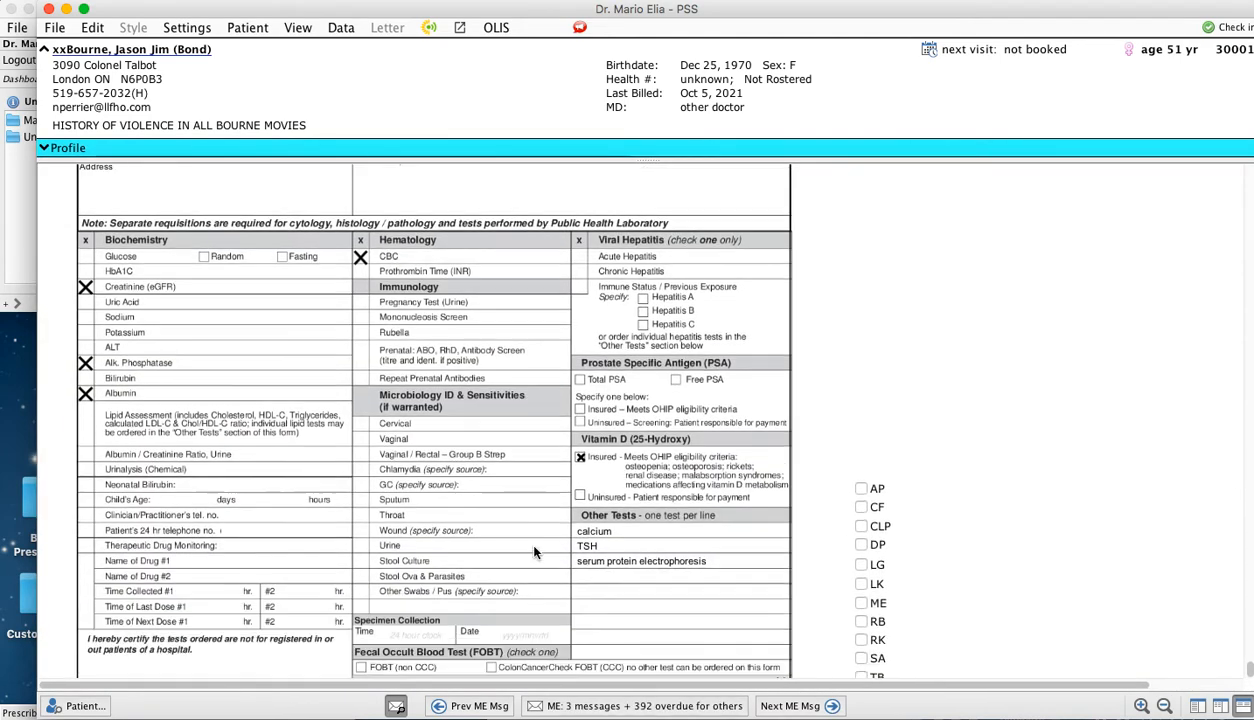
Step: Review the inserted lab requisition's patient details, preselected biochemistry, hematology and vitamin D tests, other tests and print options
{"action": "scroll", "coordinate": [534, 552], "scroll_direction": "up", "scroll_amount": 10}
{"action": "scroll", "coordinate": [534, 552], "scroll_direction": "up", "scroll_amount": 3}
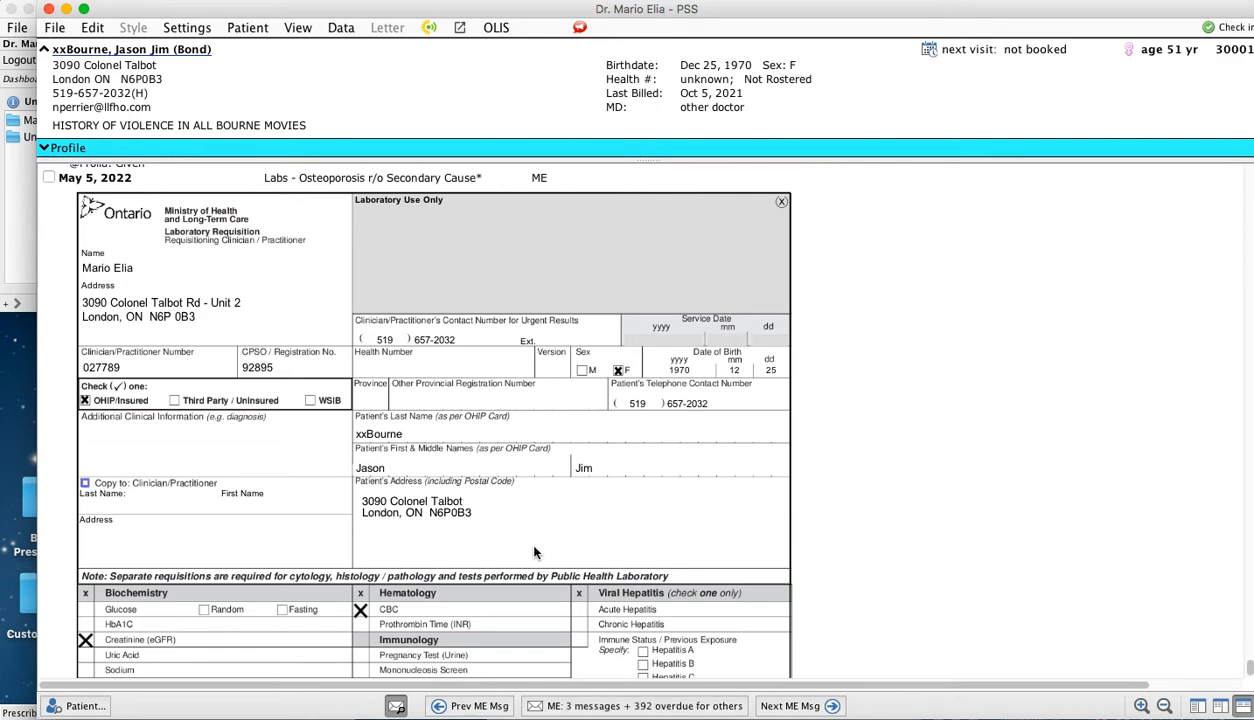
{"action": "scroll", "coordinate": [534, 552], "scroll_direction": "down", "scroll_amount": 4}
{"action": "scroll", "coordinate": [534, 552], "scroll_direction": "down", "scroll_amount": 4}
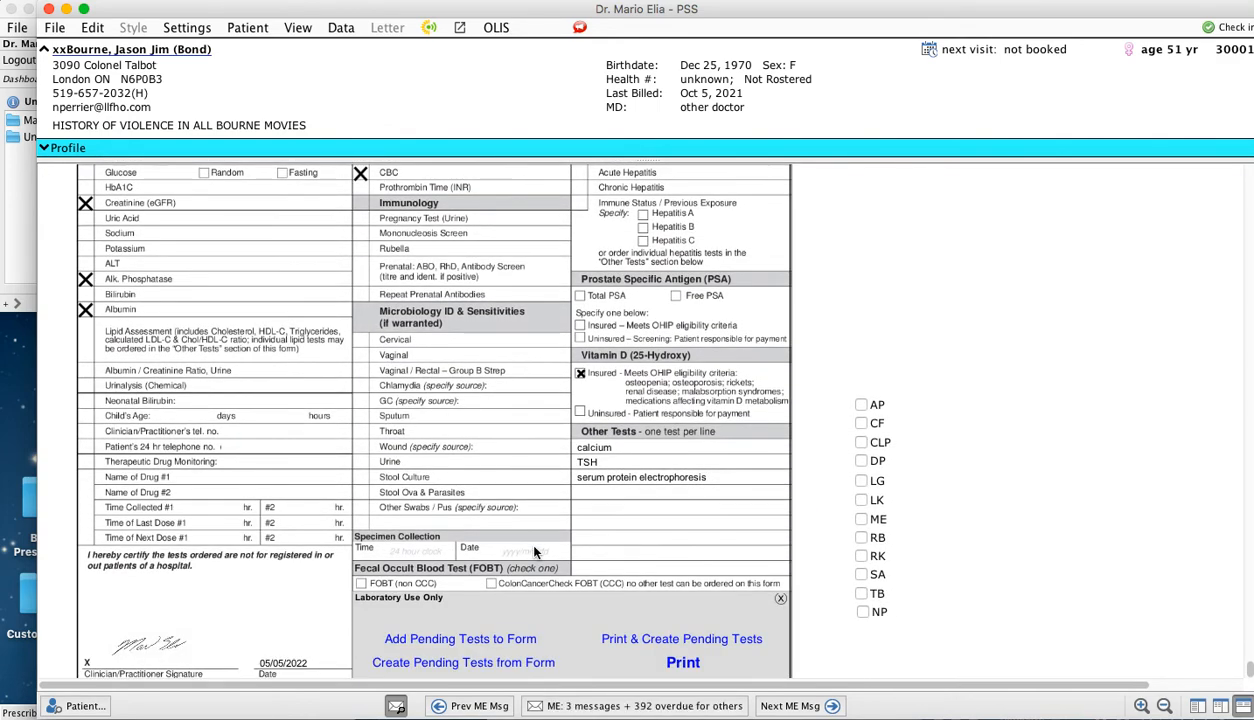
{"action": "scroll", "coordinate": [534, 552], "scroll_direction": "up", "scroll_amount": 1}
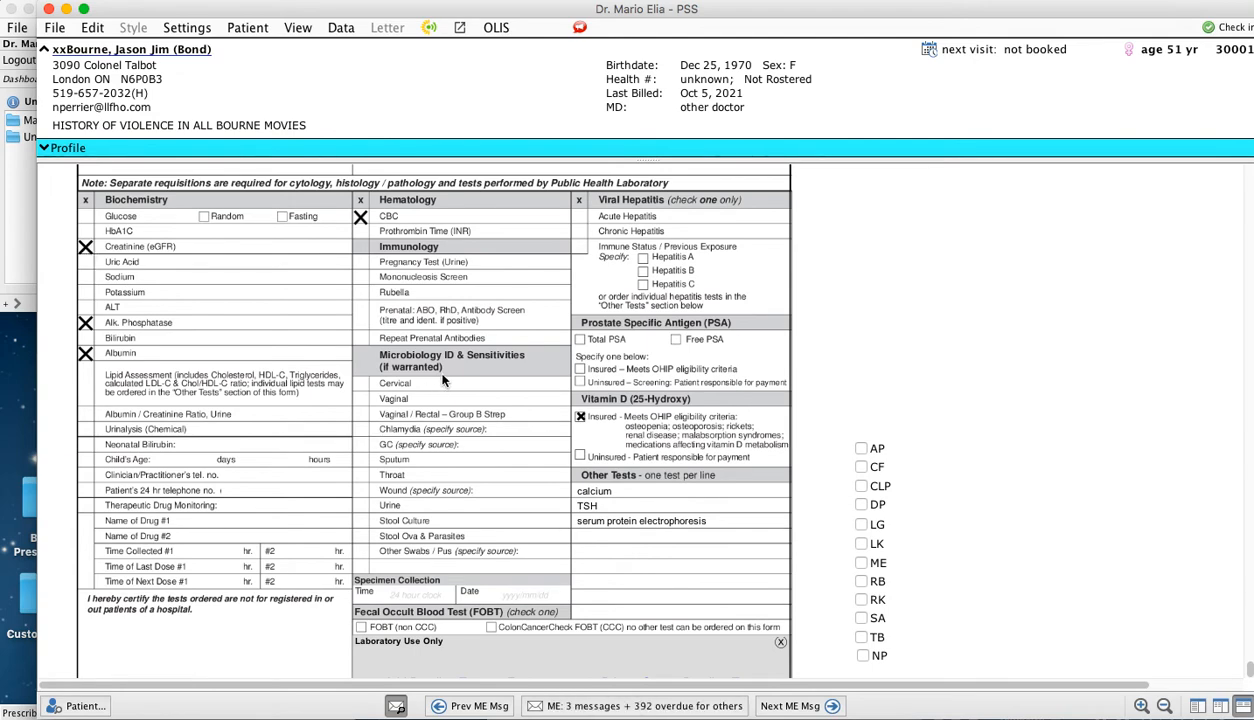
{"action": "scroll", "coordinate": [443, 380], "scroll_direction": "up", "scroll_amount": 6}
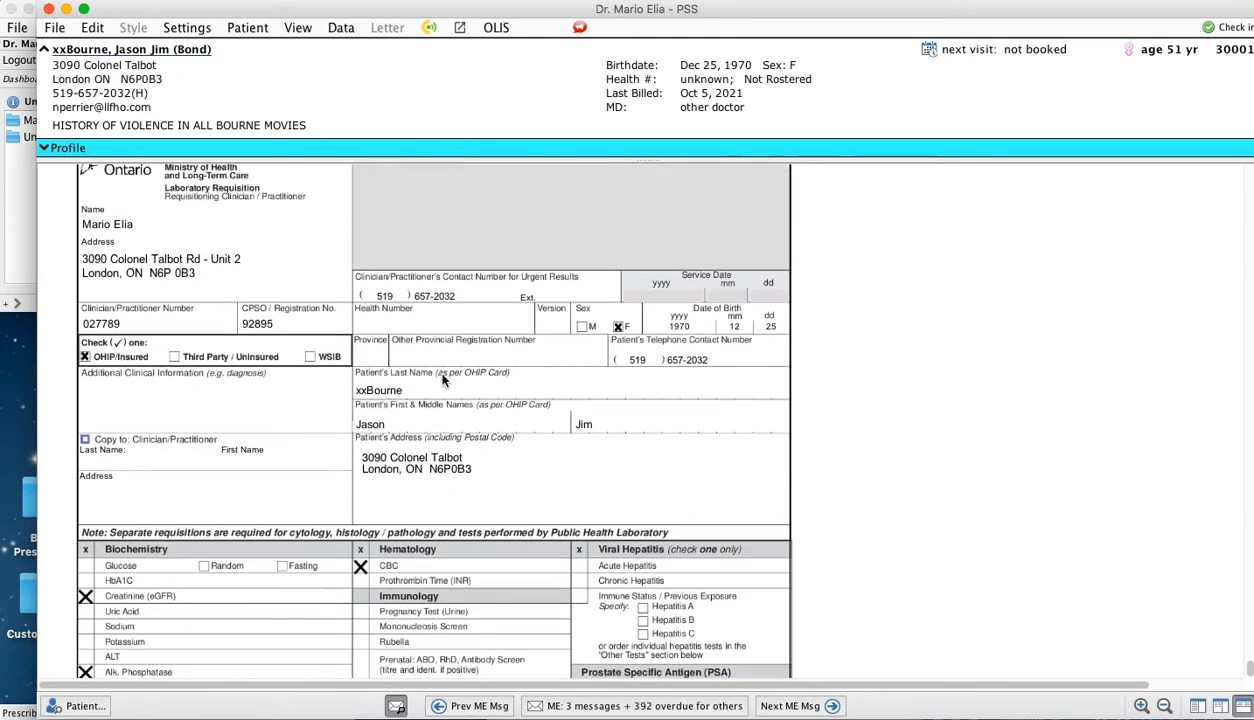
{"action": "scroll", "coordinate": [443, 380], "scroll_direction": "up", "scroll_amount": 3}
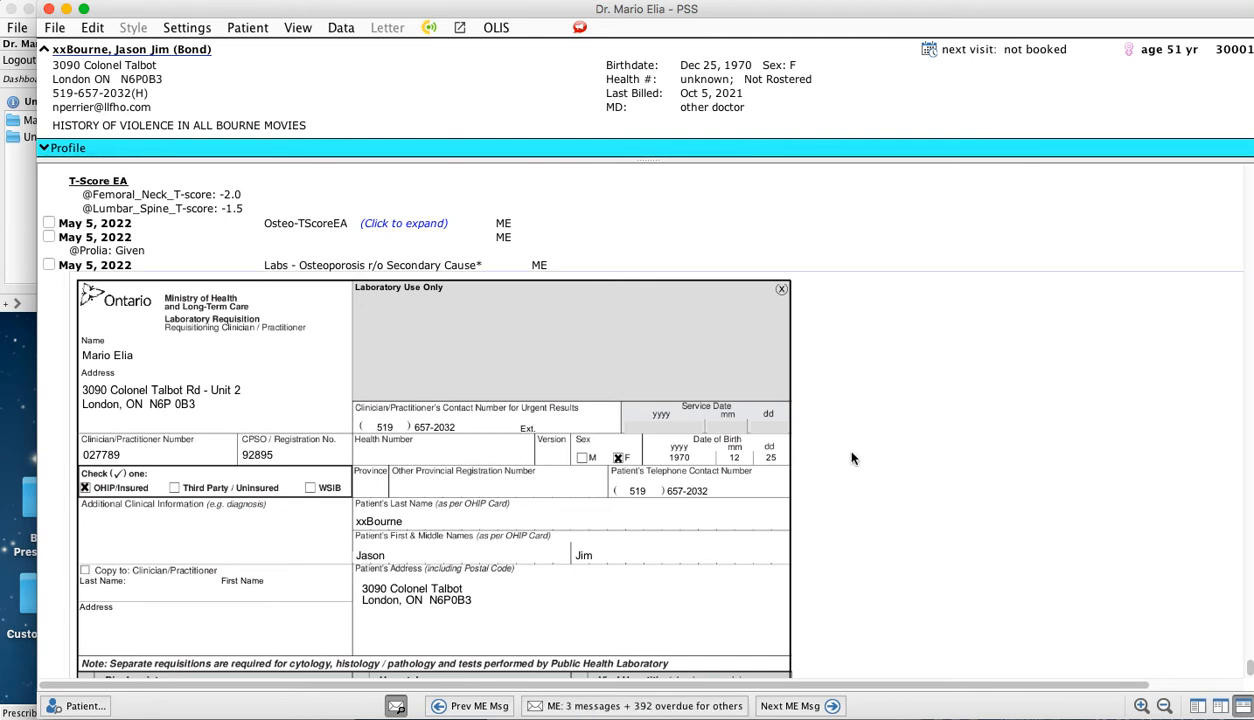
{"action": "scroll", "coordinate": [580, 437], "scroll_direction": "down", "scroll_amount": 10}
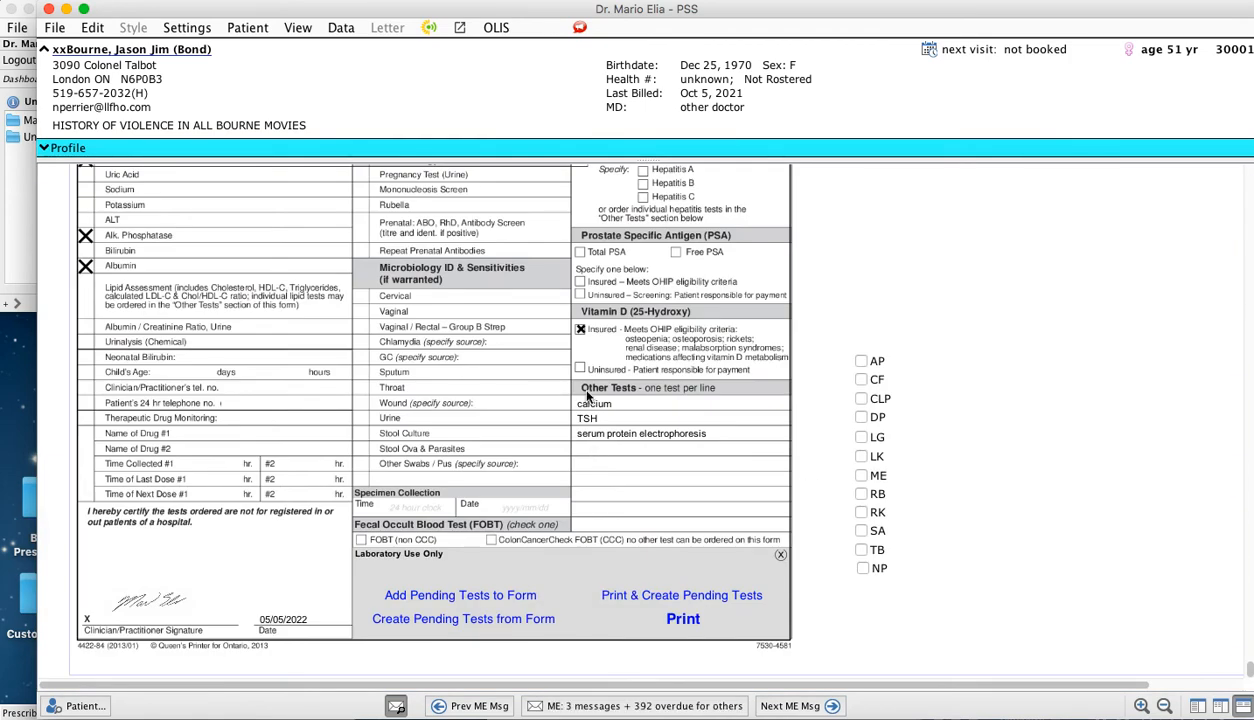
{"action": "scroll", "coordinate": [587, 397], "scroll_direction": "up", "scroll_amount": 5}
Step: View the Prolia and bisphosphonate patient handouts from the osteoporosis toolbar, closing each one
{"action": "left_click", "coordinate": [687, 358]}
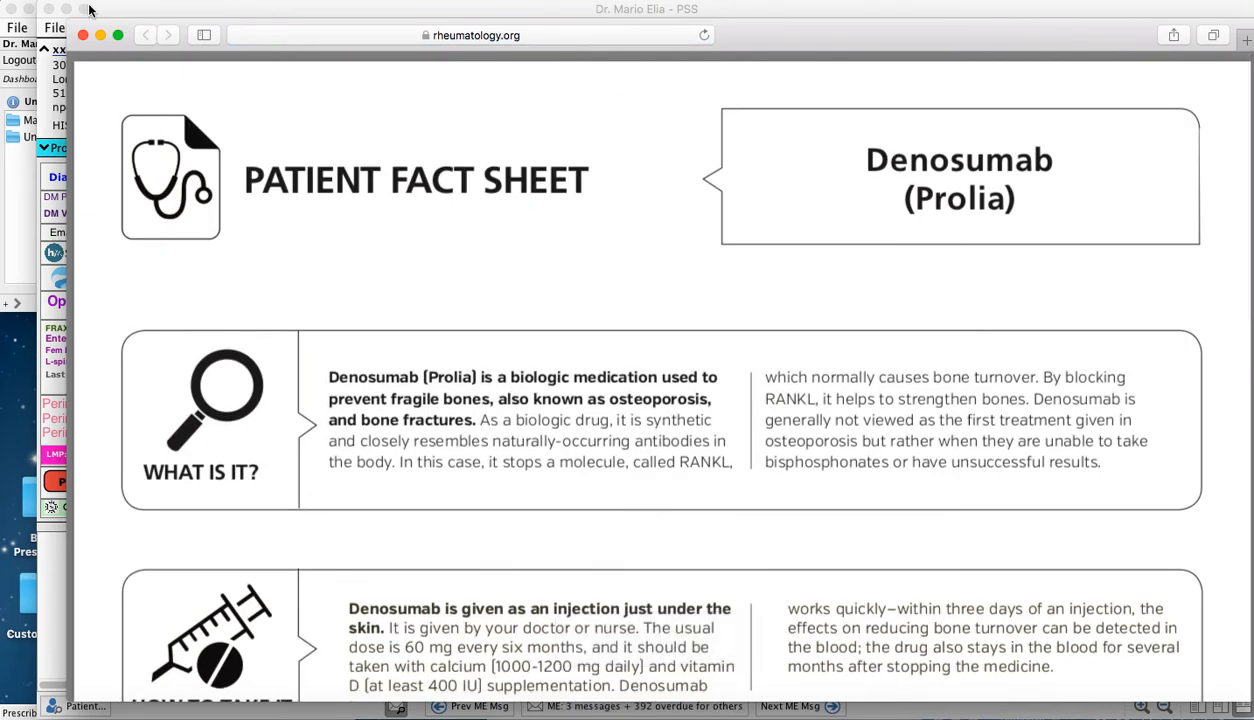
{"action": "left_click", "coordinate": [83, 36]}
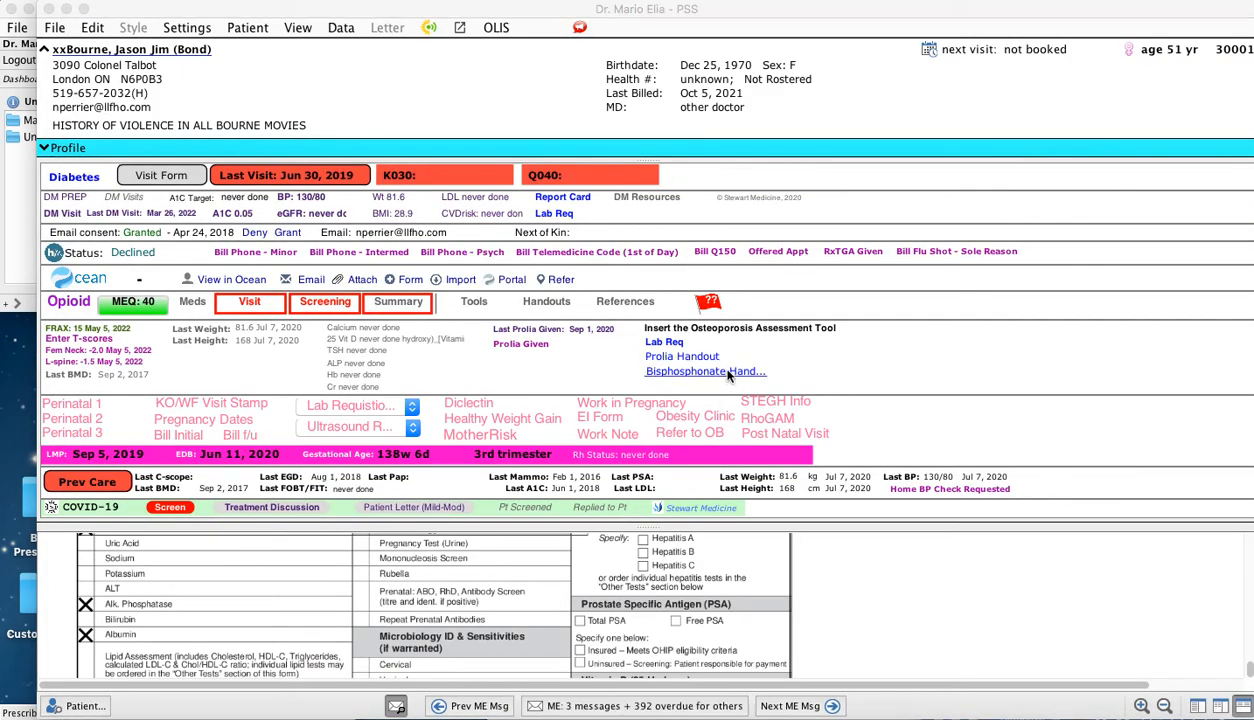
{"action": "left_click", "coordinate": [729, 374]}
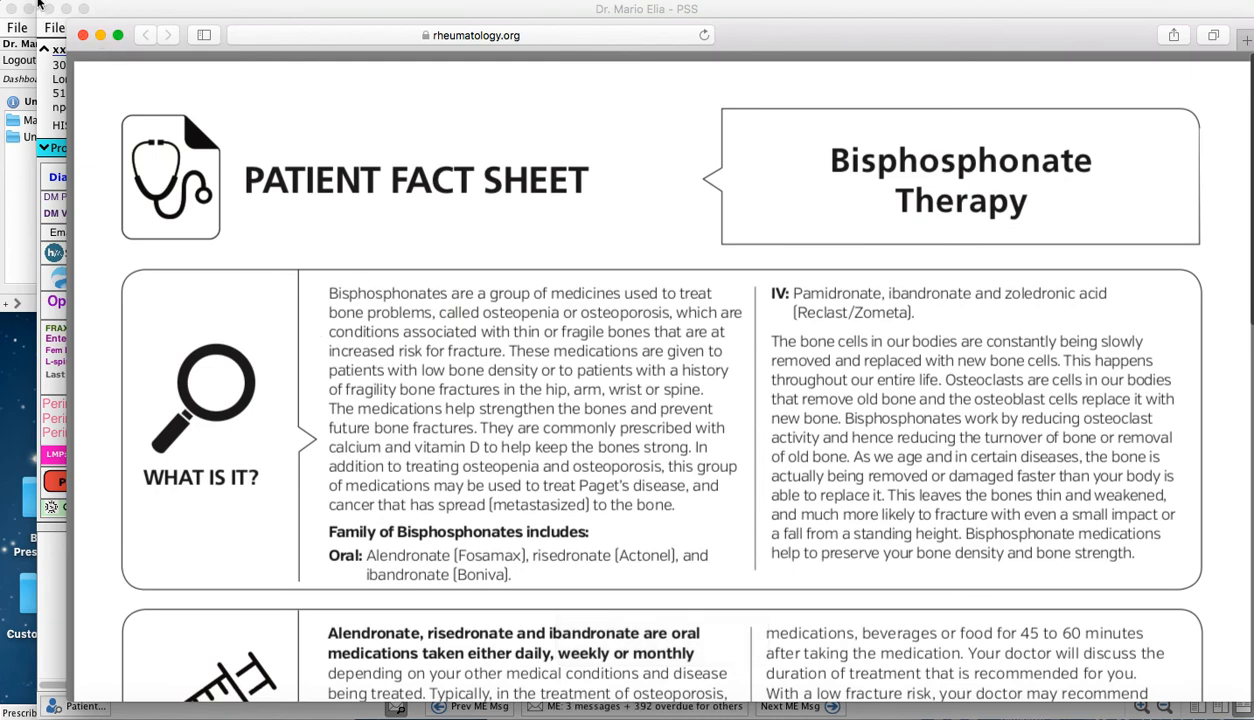
{"action": "left_click", "coordinate": [83, 36]}
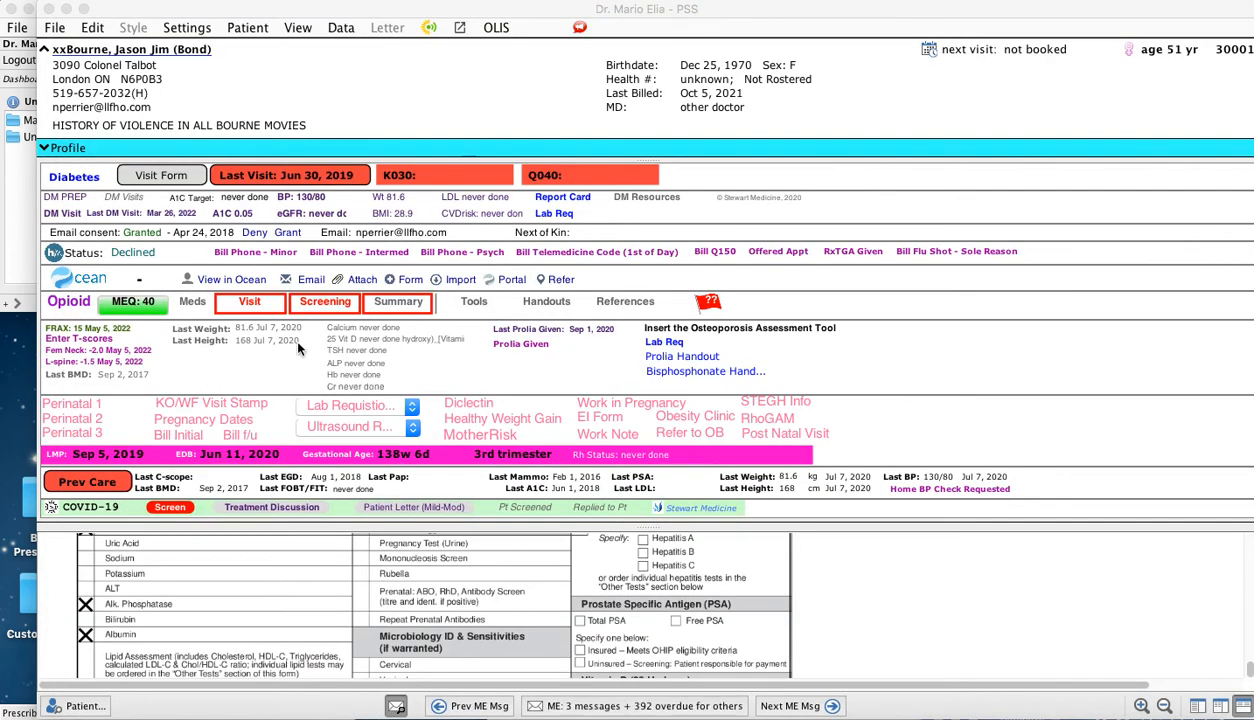